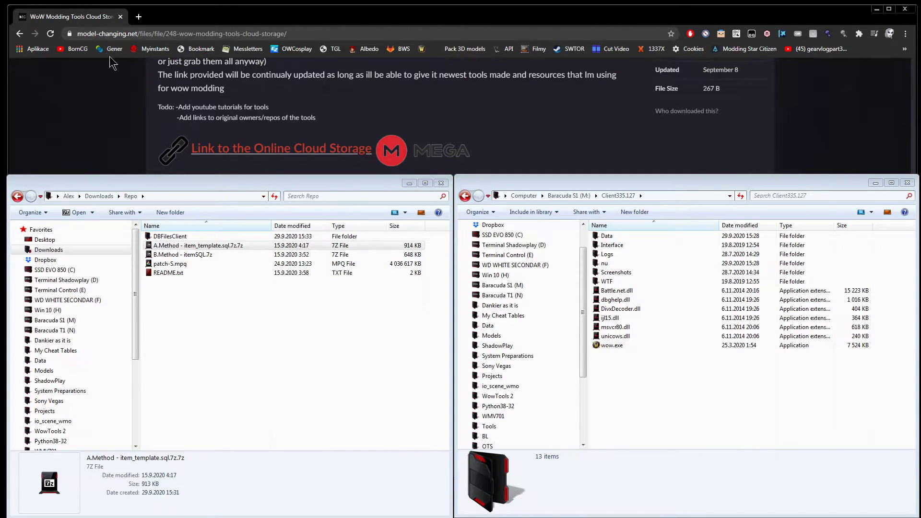
Step: Open model-changing.net/gc/28-shadowlands901-to-wotlk335-downport/ in a new browser tab
{"action": "left_click", "coordinate": [137, 18]}
{"action": "type", "text": "https://model-changing.net/gc/28-shadowlands901-to-wotlk335-downport/"}
{"action": "key", "text": "Return"}
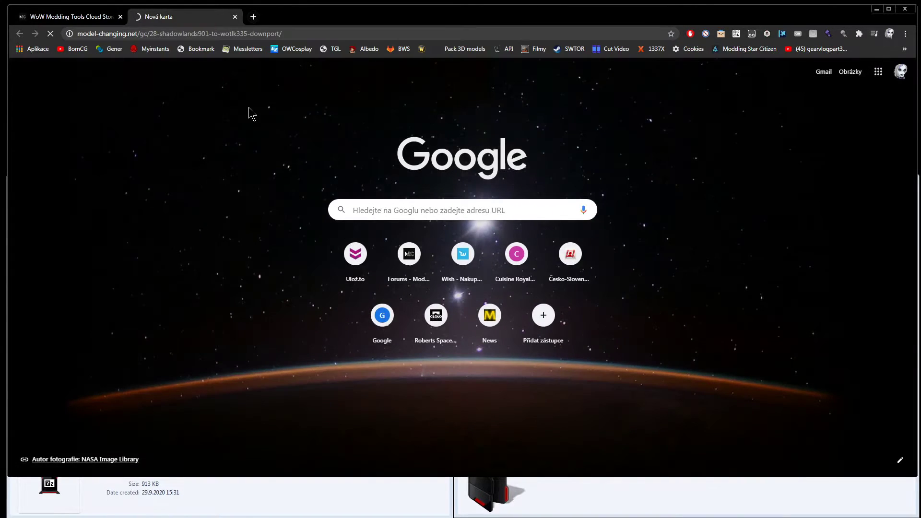
Step: Expand the Changelog on the Shadowlands to WotLK downport page and review its entries
{"action": "scroll", "coordinate": [289, 200], "scroll_direction": "down", "scroll_amount": 15}
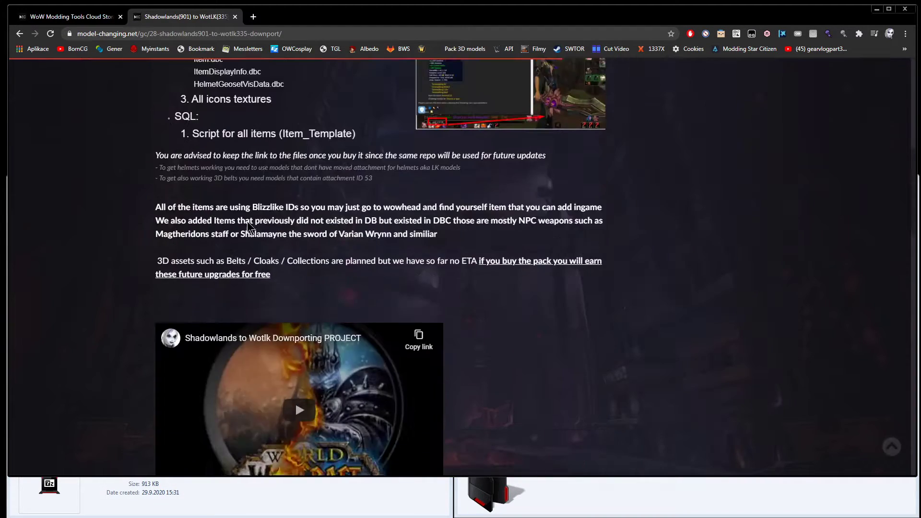
{"action": "scroll", "coordinate": [201, 216], "scroll_direction": "up", "scroll_amount": 2}
{"action": "left_click", "coordinate": [165, 193]}
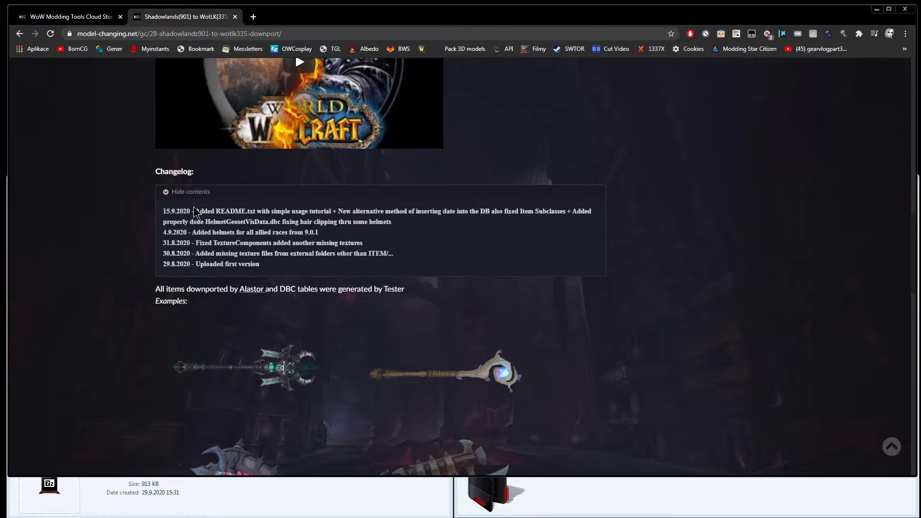
{"action": "left_click_drag", "start_coordinate": [161, 211], "coordinate": [311, 244]}
{"action": "left_click", "coordinate": [312, 267]}
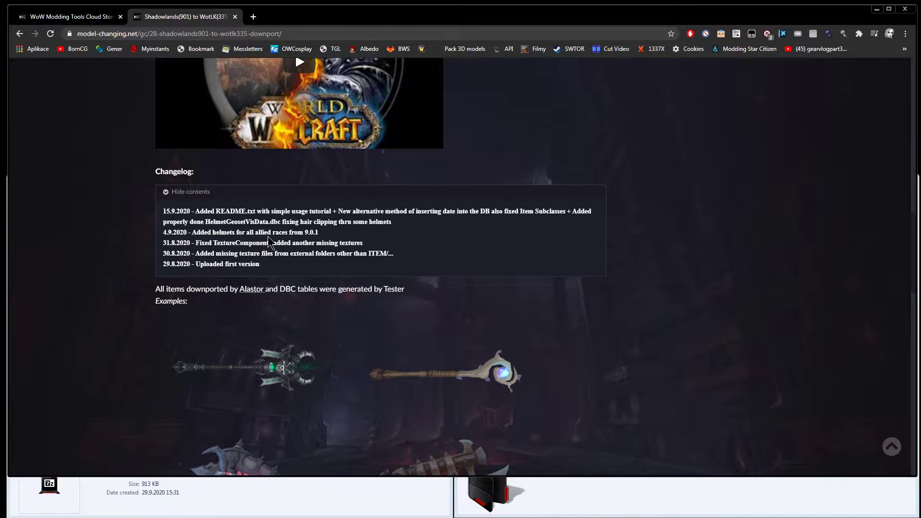
Step: Switch to the Repo folder, open README.txt in Notepad++ and go to its Usage section
{"action": "left_click", "coordinate": [321, 509]}
{"action": "left_click_drag", "start_coordinate": [427, 288], "coordinate": [145, 234]}
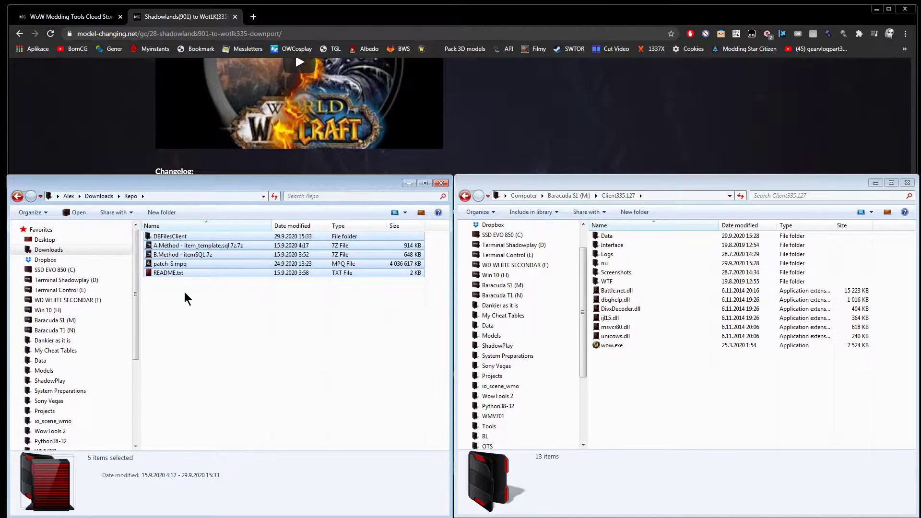
{"action": "left_click", "coordinate": [185, 273]}
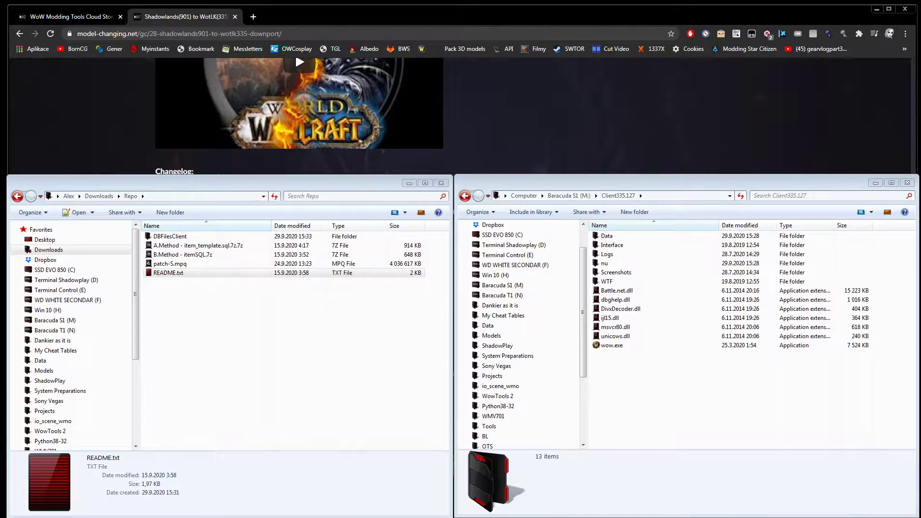
{"action": "left_click_drag", "start_coordinate": [421, 45], "coordinate": [571, 36]}
{"action": "scroll", "coordinate": [504, 244], "scroll_direction": "down", "scroll_amount": 4}
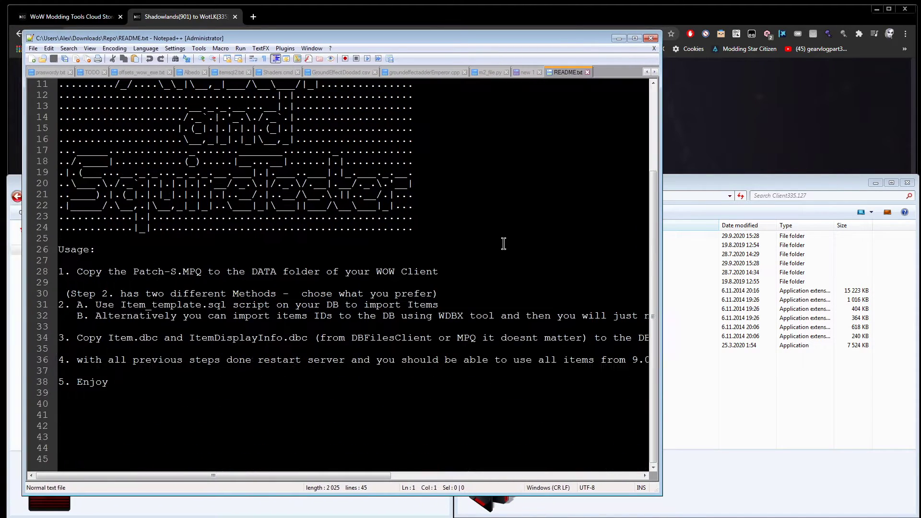
Step: Turn on word wrap for README.txt, review usage step 1 on the DATA folder, and move the editor window out of the way
{"action": "left_click", "coordinate": [114, 48]}
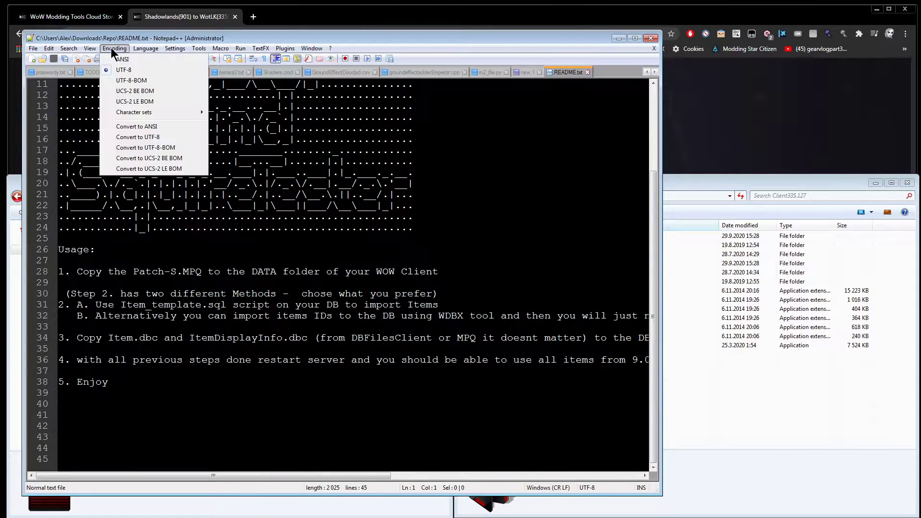
{"action": "mouse_move", "coordinate": [90, 48]}
{"action": "left_click", "coordinate": [125, 151]}
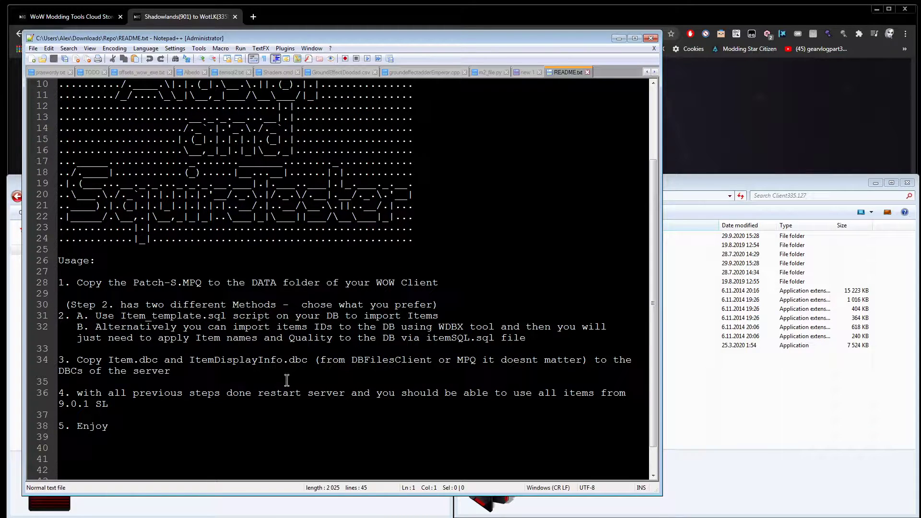
{"action": "left_click", "coordinate": [445, 283]}
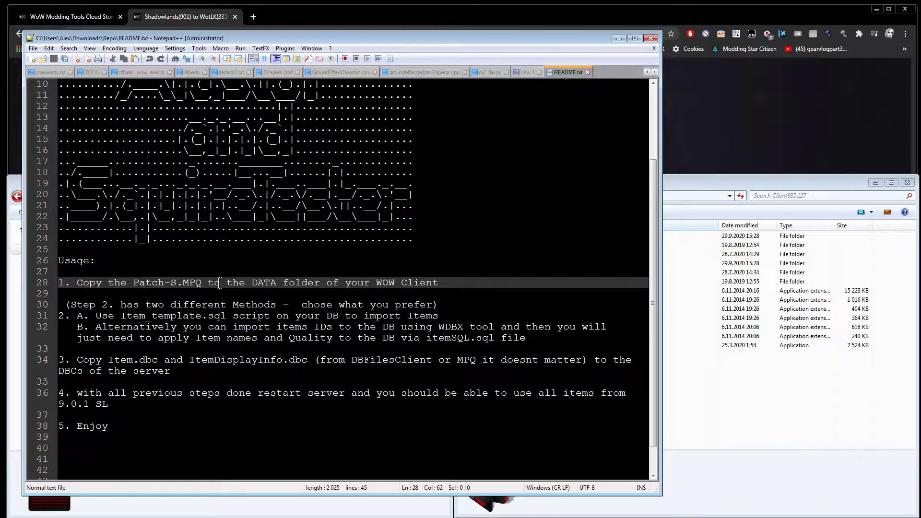
{"action": "double_click", "coordinate": [259, 283]}
{"action": "left_click_drag", "start_coordinate": [558, 38], "coordinate": [0, 53]}
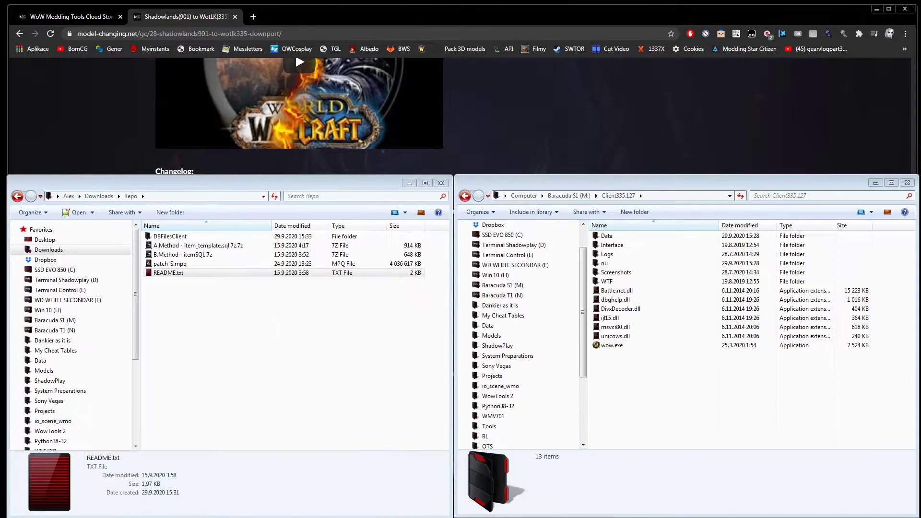
Step: Move patch-S.mpq from the Repo folder into the Data folder of the Client335.127 game client
{"action": "left_click", "coordinate": [167, 264]}
{"action": "key", "text": "ctrl+x"}
{"action": "left_click", "coordinate": [602, 372]}
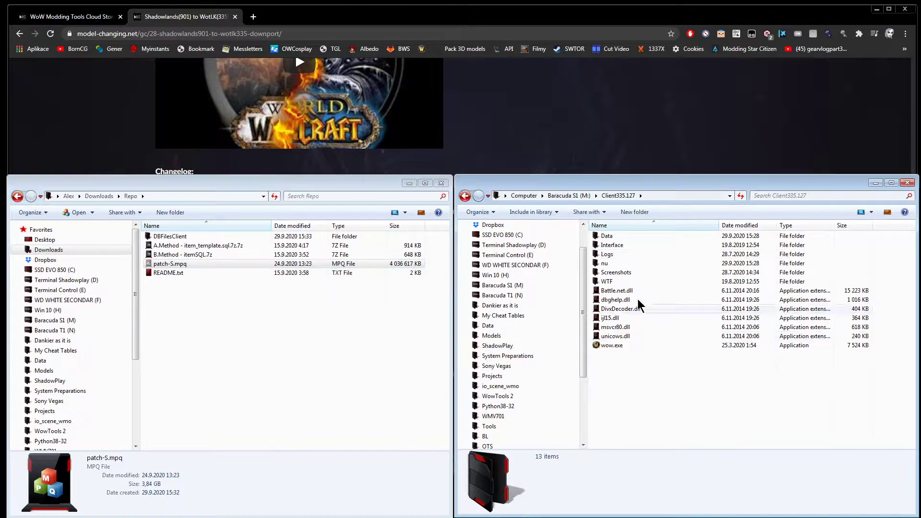
{"action": "double_click", "coordinate": [626, 236]}
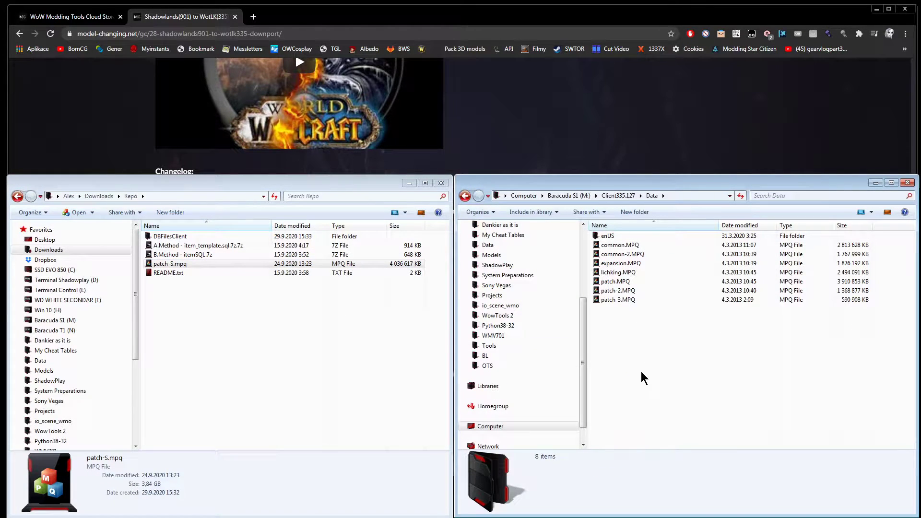
{"action": "key", "text": "ctrl+v"}
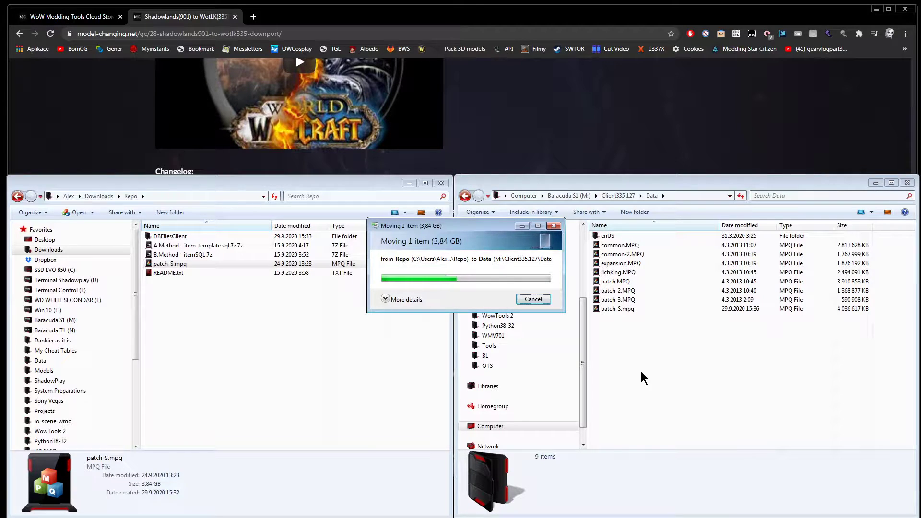
{"action": "left_click", "coordinate": [403, 300]}
{"action": "left_click_drag", "start_coordinate": [453, 229], "coordinate": [315, 310]}
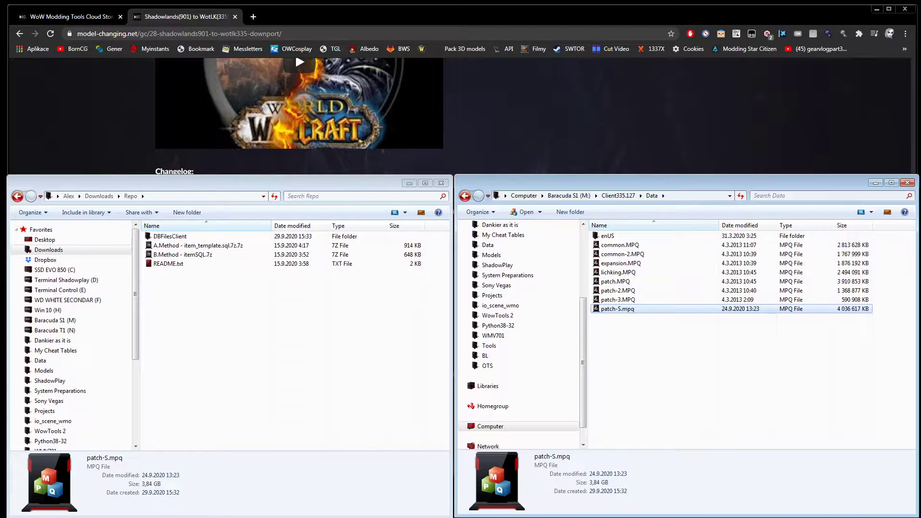
Step: Bring README.txt back into view and review usage step 2 with the Item_template.sql, WDBX and itemSQL.sql methods
{"action": "left_click_drag", "start_coordinate": [0, 52], "coordinate": [350, 47]}
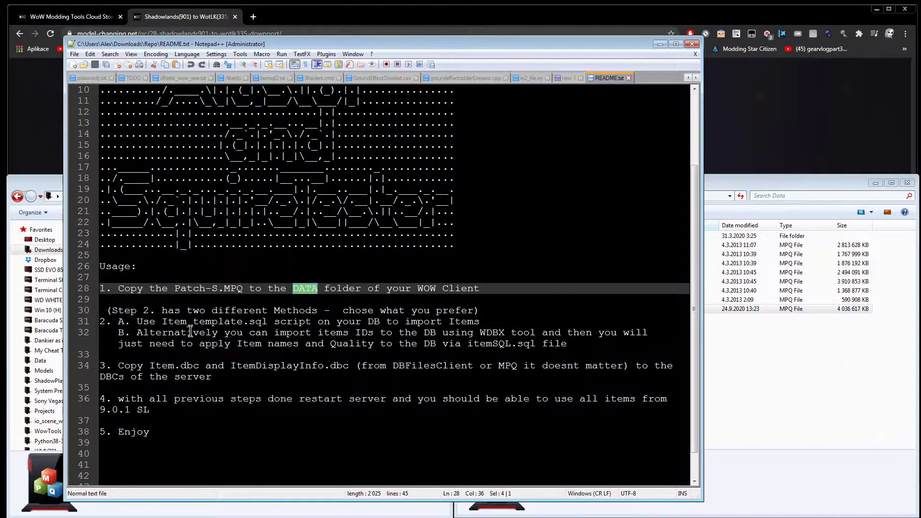
{"action": "double_click", "coordinate": [172, 322]}
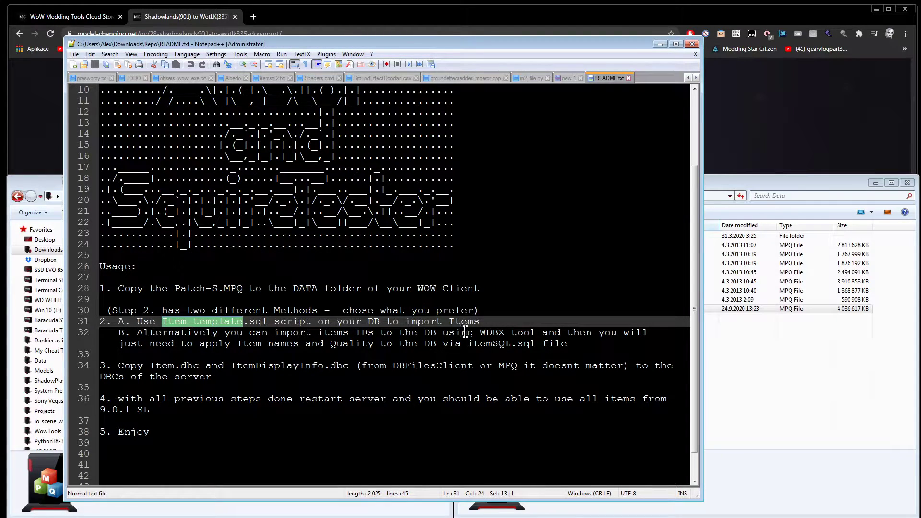
{"action": "double_click", "coordinate": [486, 334]}
{"action": "double_click", "coordinate": [496, 347]}
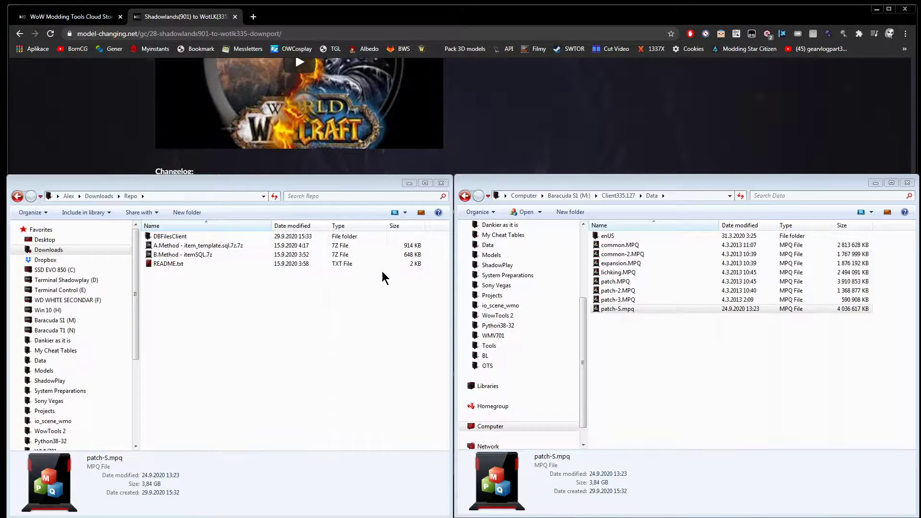
Step: Extract the A.Method - item_template.sql.7z.7z archive into the Repo folder and select the extracted item_template.sql
{"action": "right_click", "coordinate": [229, 246]}
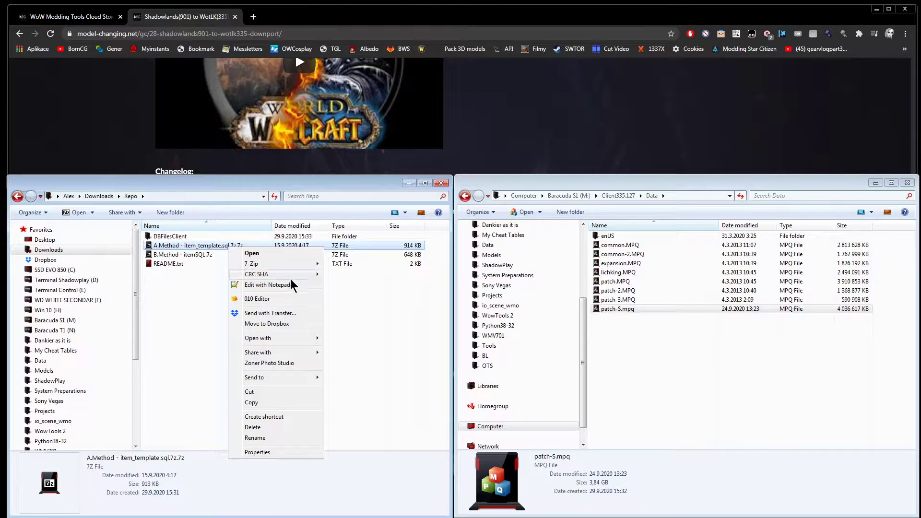
{"action": "left_click", "coordinate": [364, 307]}
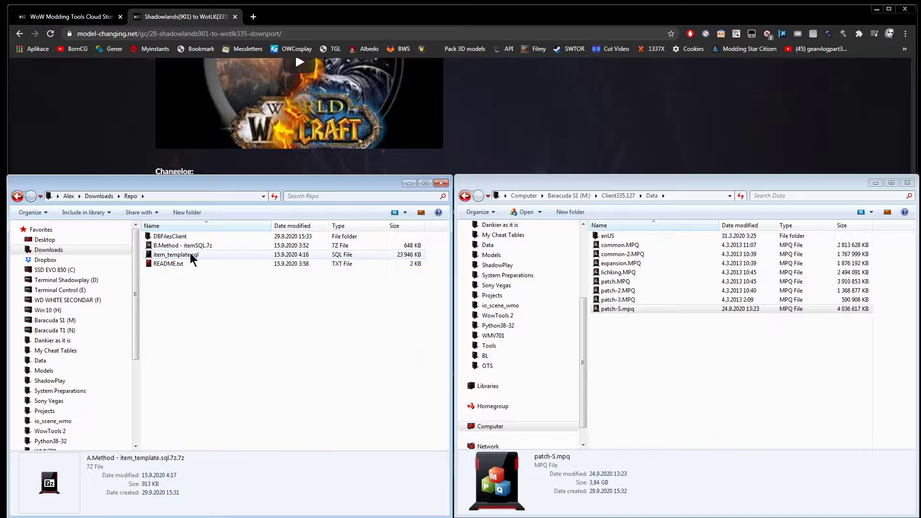
{"action": "left_click", "coordinate": [191, 258]}
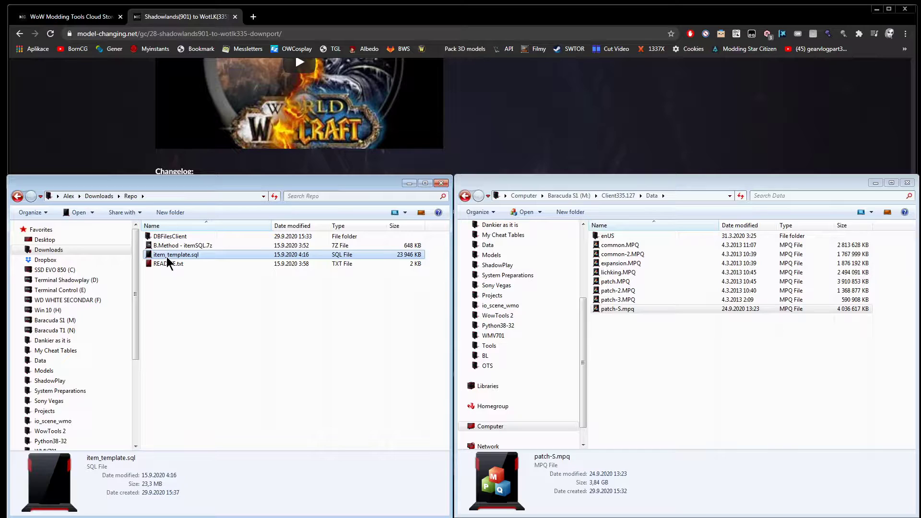
Step: Dismiss the program choice for opening item_template.sql and delete the file from the Repo folder
{"action": "double_click", "coordinate": [203, 257]}
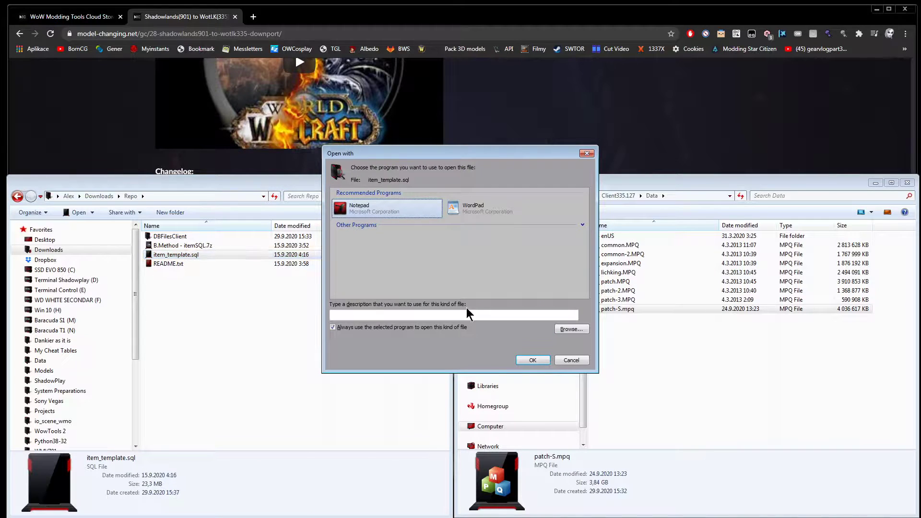
{"action": "left_click", "coordinate": [571, 360]}
{"action": "key", "text": "Delete"}
{"action": "left_click", "coordinate": [495, 303]}
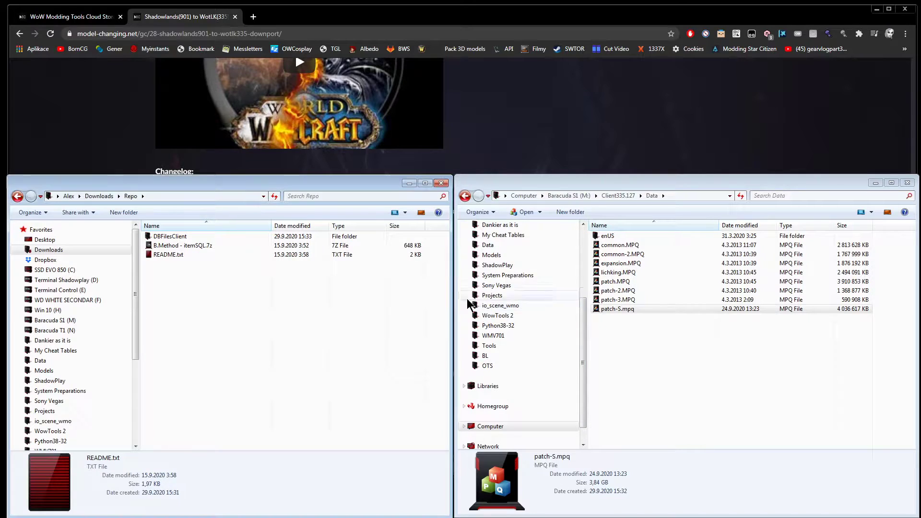
Step: Extract B.Method - itemSQL.7z into the Repo folder and delete the archive
{"action": "left_click", "coordinate": [171, 247]}
{"action": "right_click", "coordinate": [190, 248]}
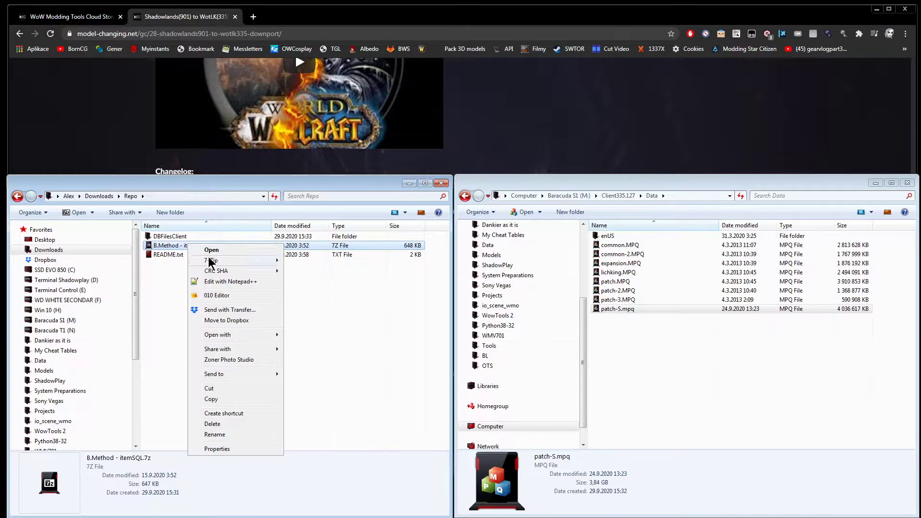
{"action": "mouse_move", "coordinate": [280, 263]}
{"action": "left_click", "coordinate": [326, 297]}
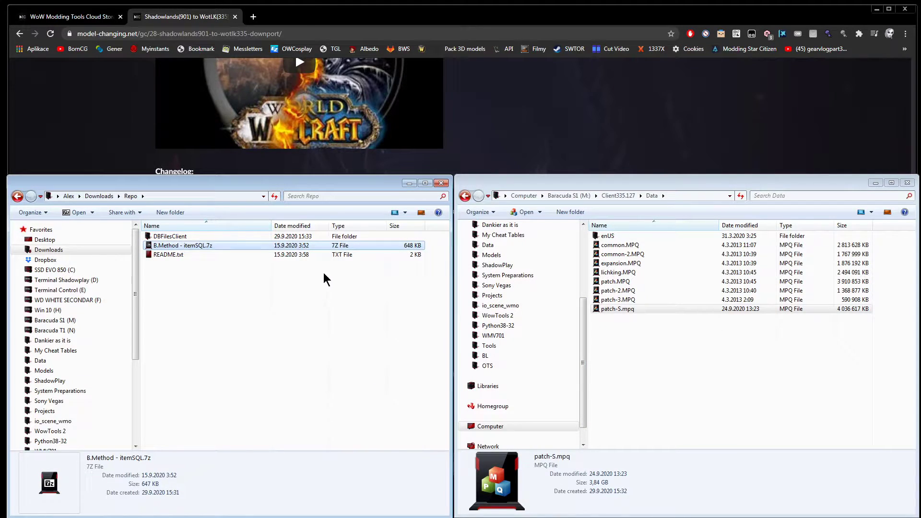
{"action": "key", "text": "Delete"}
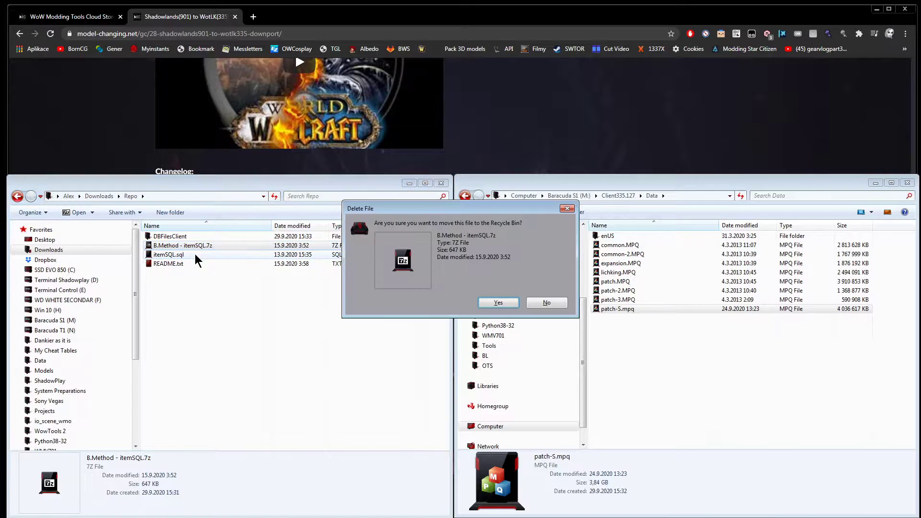
{"action": "key", "text": "Return"}
Step: Open itemSQL.sql in Notepad++, examine its UPDATE statements on item_template, and move the editor window away
{"action": "right_click", "coordinate": [185, 248]}
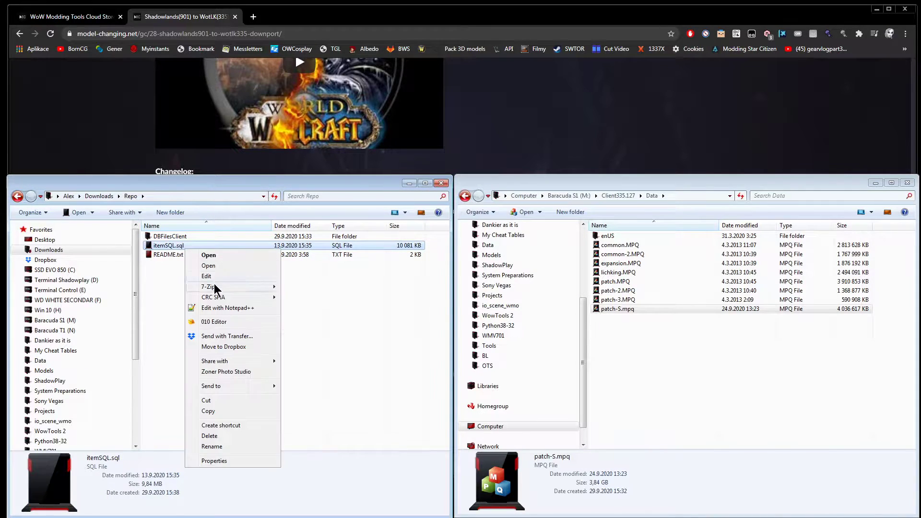
{"action": "left_click", "coordinate": [218, 309]}
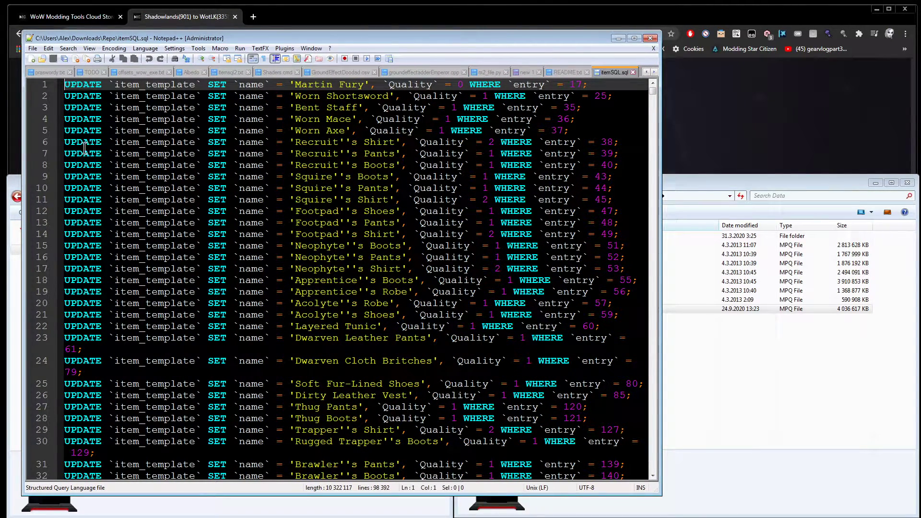
{"action": "double_click", "coordinate": [145, 144]}
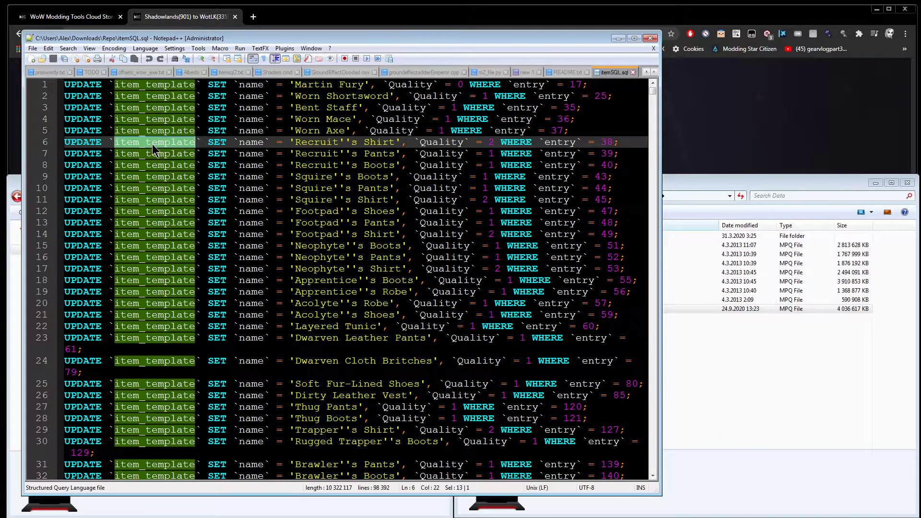
{"action": "double_click", "coordinate": [92, 142]}
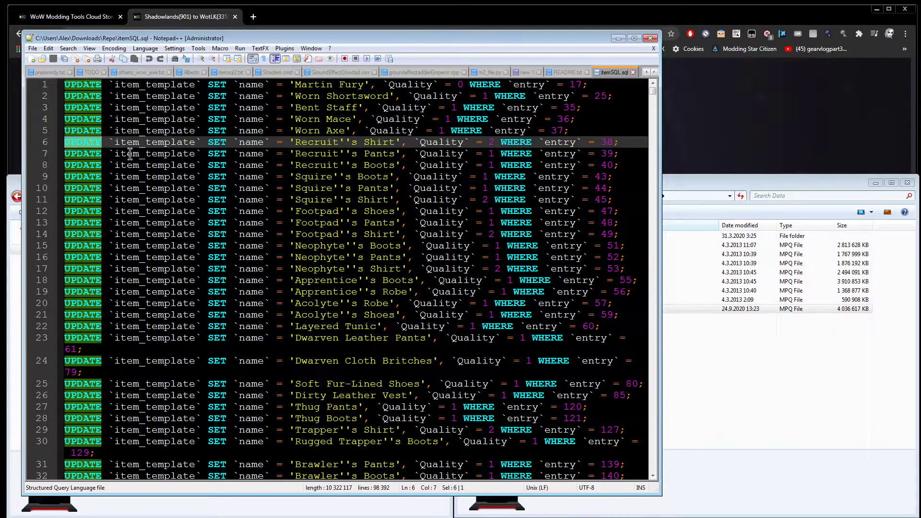
{"action": "left_click_drag", "start_coordinate": [555, 41], "coordinate": [333, 38]}
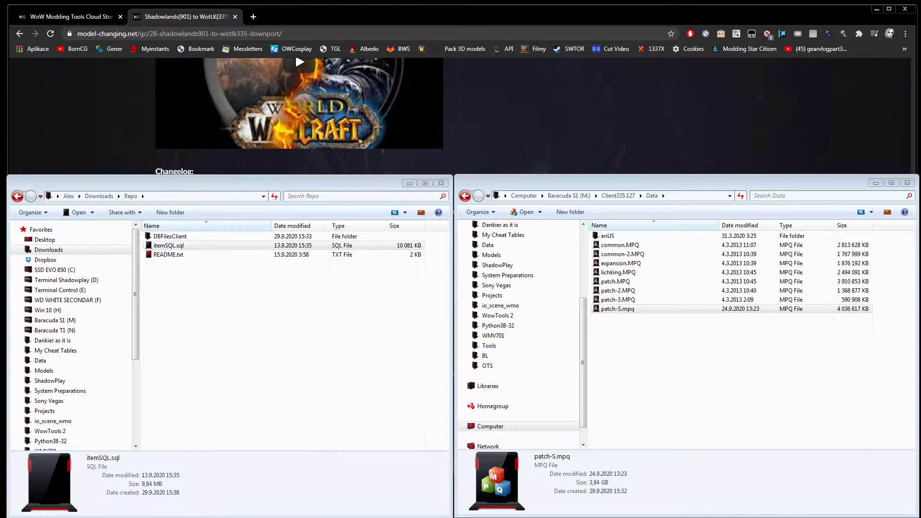
Step: Load Item.dbc from the DBFilesClient folder into WDBX Editor with the WotLK 3.3.5 (12340) definition and enlarge the editor window
{"action": "left_click", "coordinate": [185, 281]}
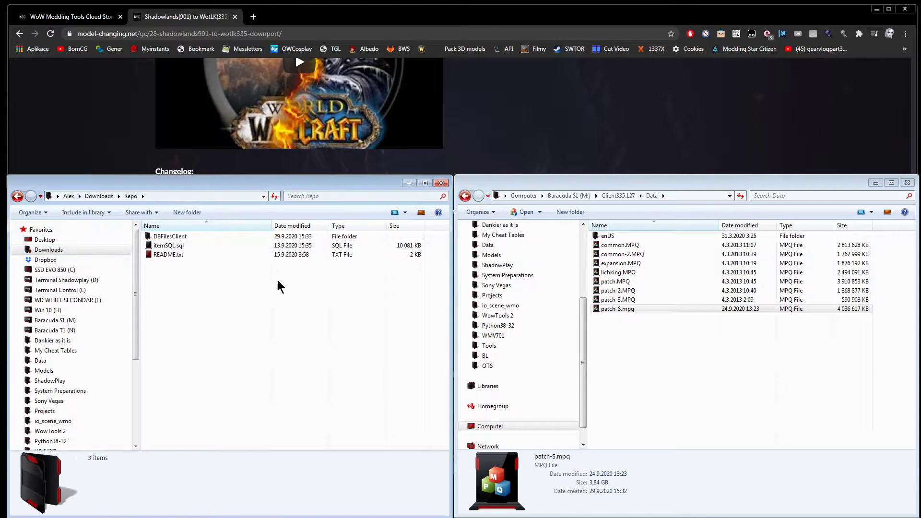
{"action": "left_click", "coordinate": [173, 240]}
{"action": "double_click", "coordinate": [174, 239]}
{"action": "left_click", "coordinate": [212, 255]}
{"action": "key", "text": "Down"}
{"action": "key", "text": "Delete"}
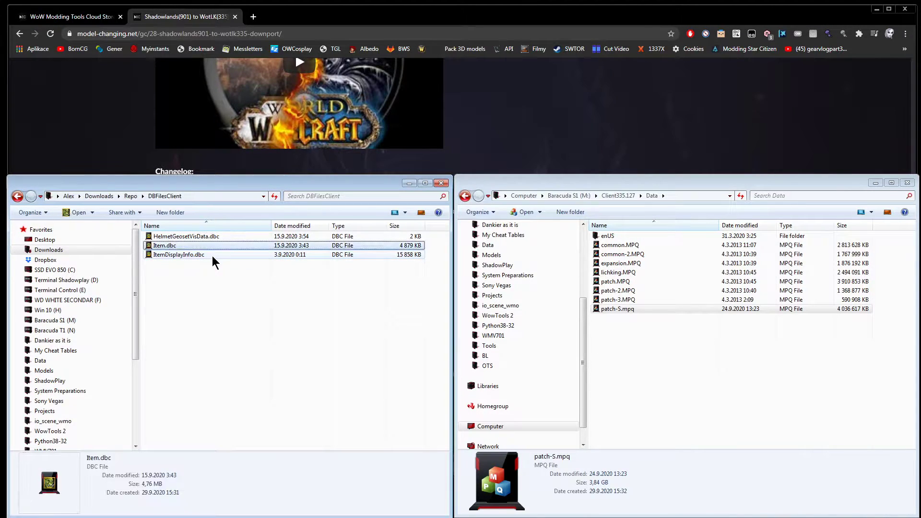
{"action": "key", "text": "Return"}
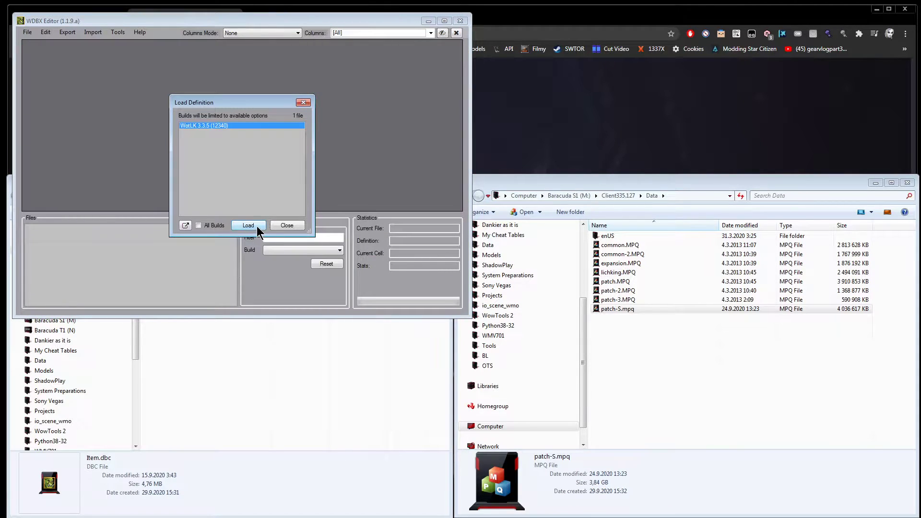
{"action": "left_click", "coordinate": [257, 229]}
{"action": "left_click_drag", "start_coordinate": [464, 316], "coordinate": [504, 383]}
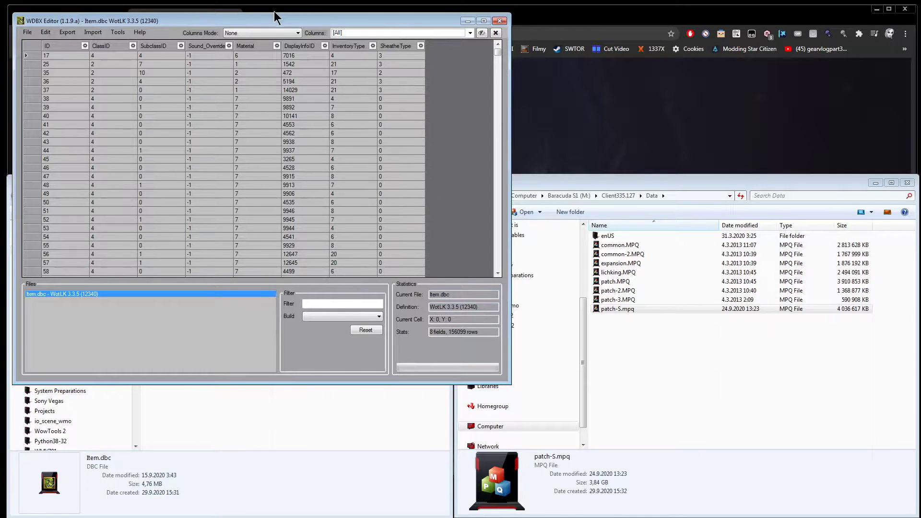
Step: Switch to the WoW Modding Tools Cloud Storage page in the browser and open the WDBXEditor download listing
{"action": "left_click_drag", "start_coordinate": [263, 21], "coordinate": [318, 109]}
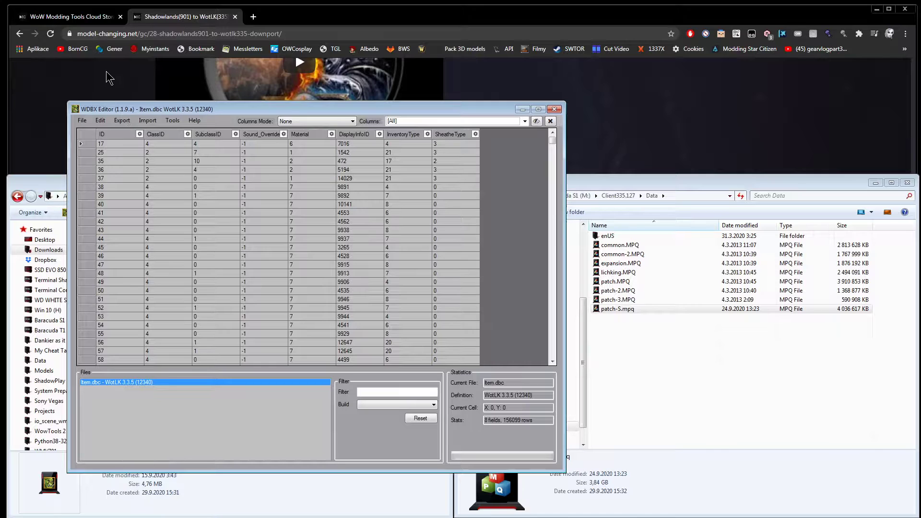
{"action": "left_click", "coordinate": [72, 16]}
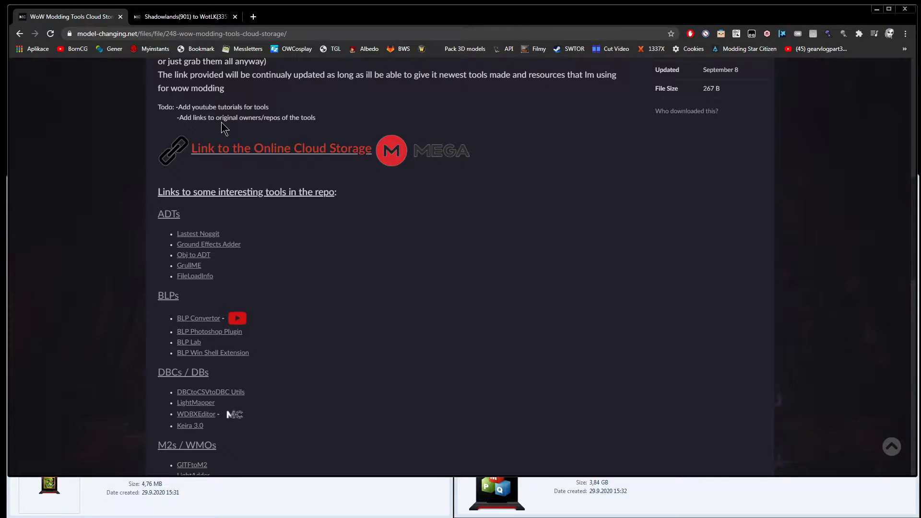
{"action": "scroll", "coordinate": [281, 149], "scroll_direction": "up", "scroll_amount": 10}
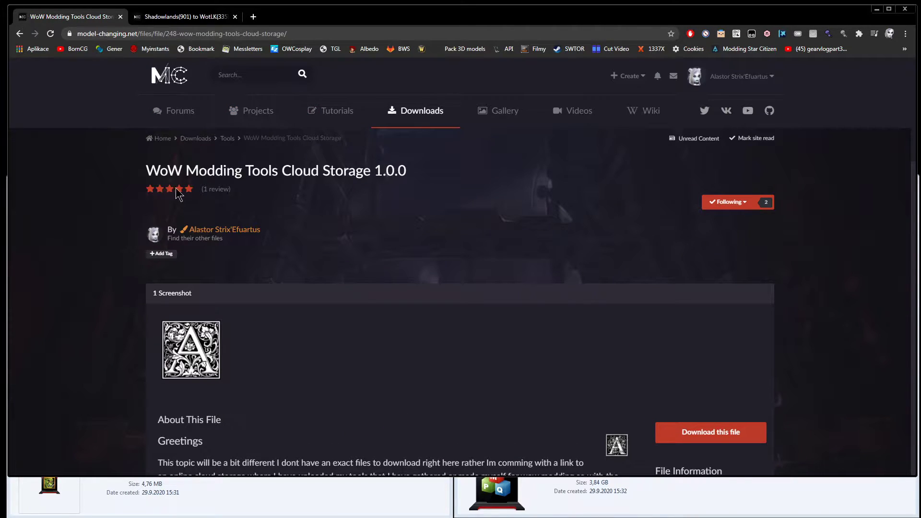
{"action": "scroll", "coordinate": [165, 195], "scroll_direction": "down", "scroll_amount": 10}
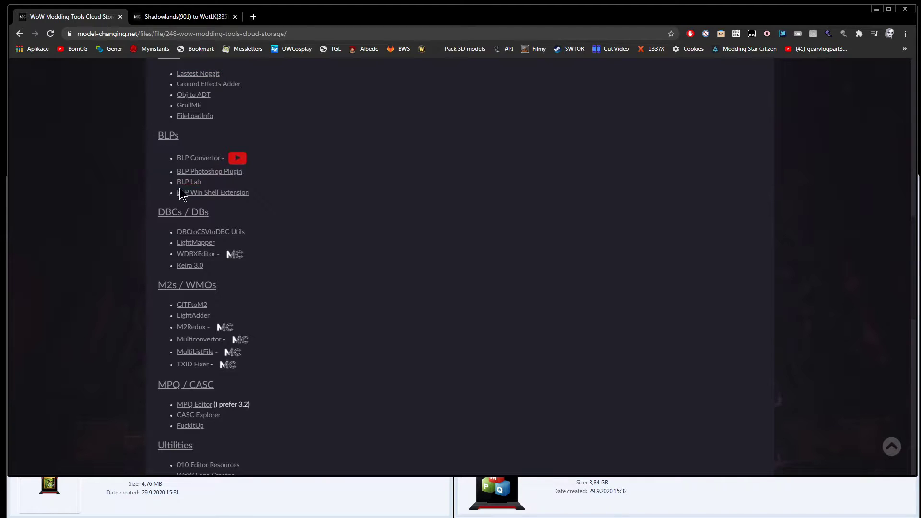
{"action": "left_click", "coordinate": [192, 255]}
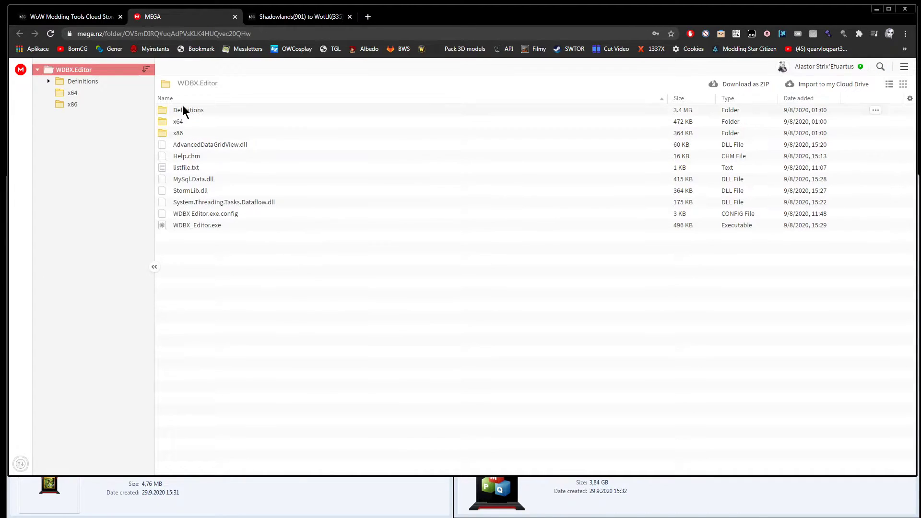
Step: Examine the Definitions and x86 folders of the WDBX.Editor download and close the MEGA listing
{"action": "double_click", "coordinate": [181, 110]}
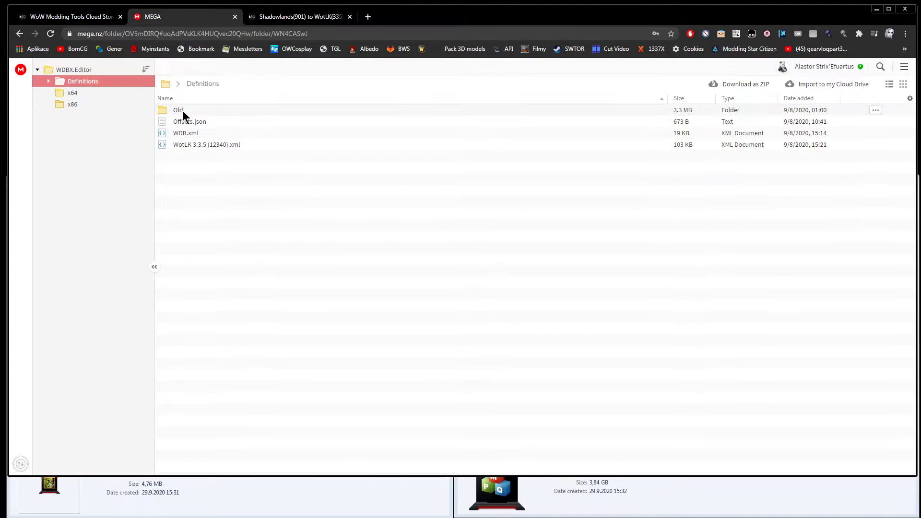
{"action": "left_click", "coordinate": [227, 146]}
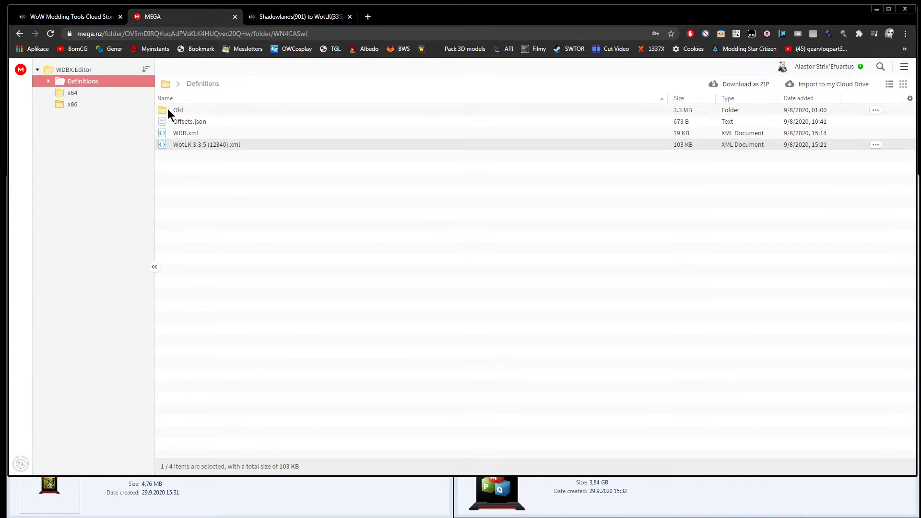
{"action": "left_click", "coordinate": [79, 102]}
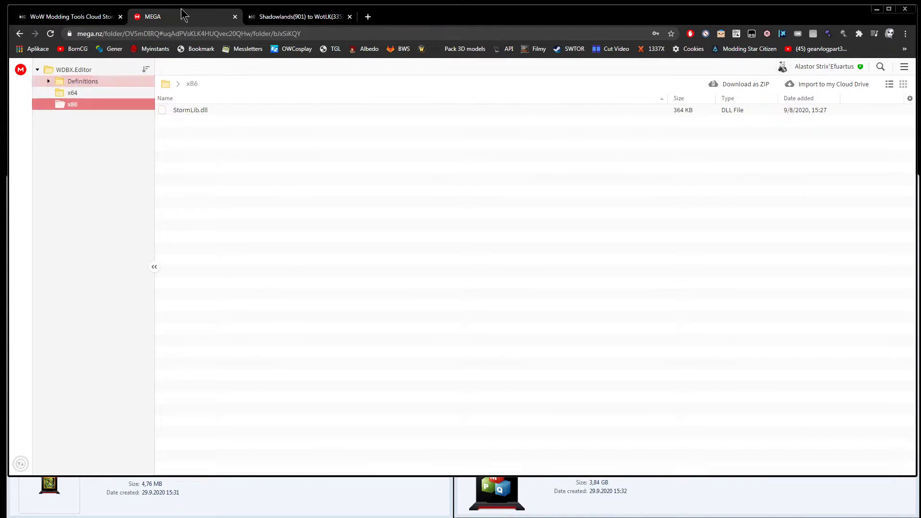
{"action": "left_click", "coordinate": [234, 16]}
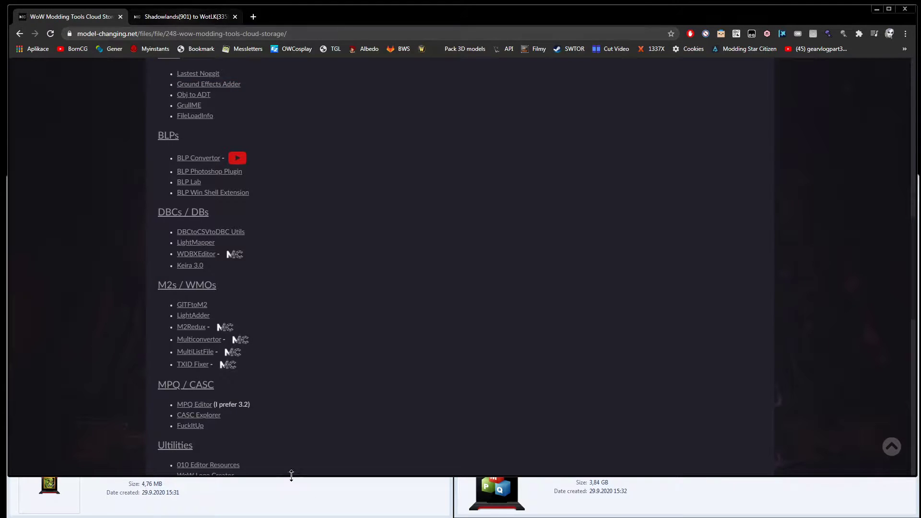
Step: Return to WDBX Editor and examine the last item IDs at the end of Item.dbc
{"action": "left_click", "coordinate": [328, 485]}
{"action": "left_click", "coordinate": [587, 482]}
{"action": "key", "text": "alt+Tab"}
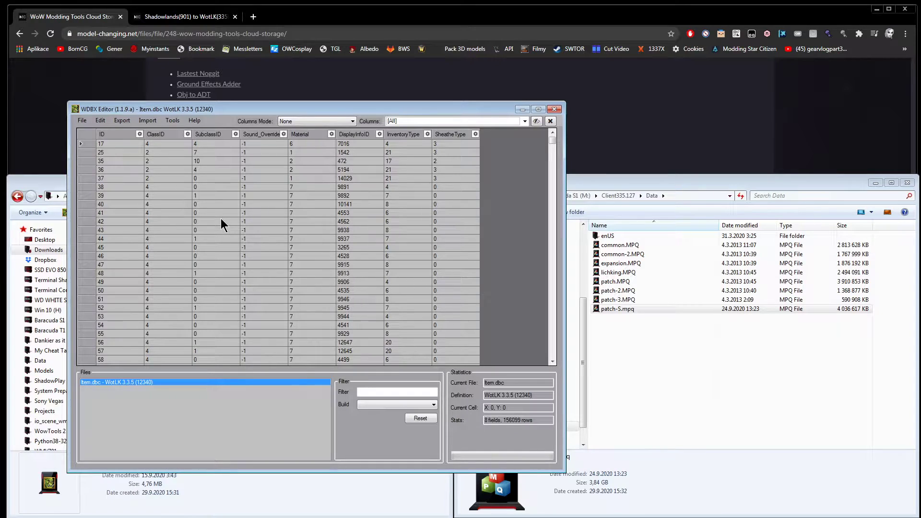
{"action": "left_click_drag", "start_coordinate": [552, 140], "coordinate": [583, 368]}
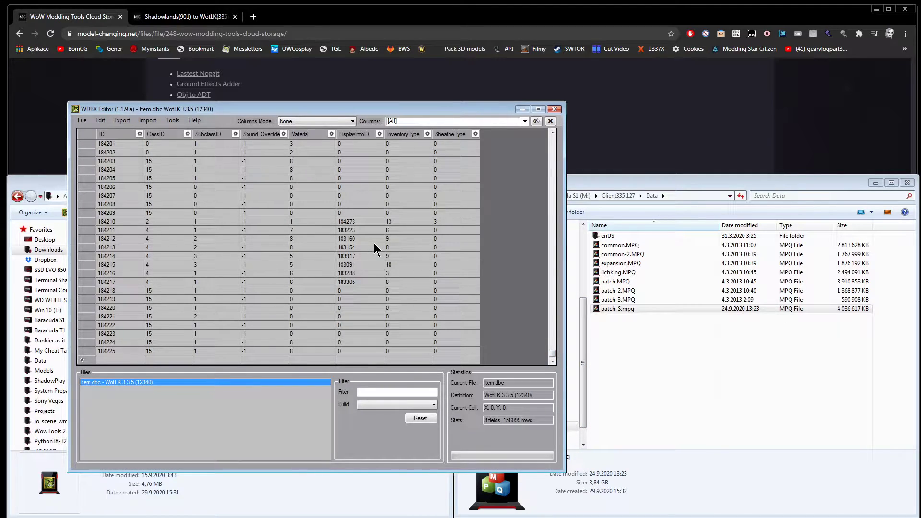
{"action": "left_click_drag", "start_coordinate": [112, 177], "coordinate": [118, 310]}
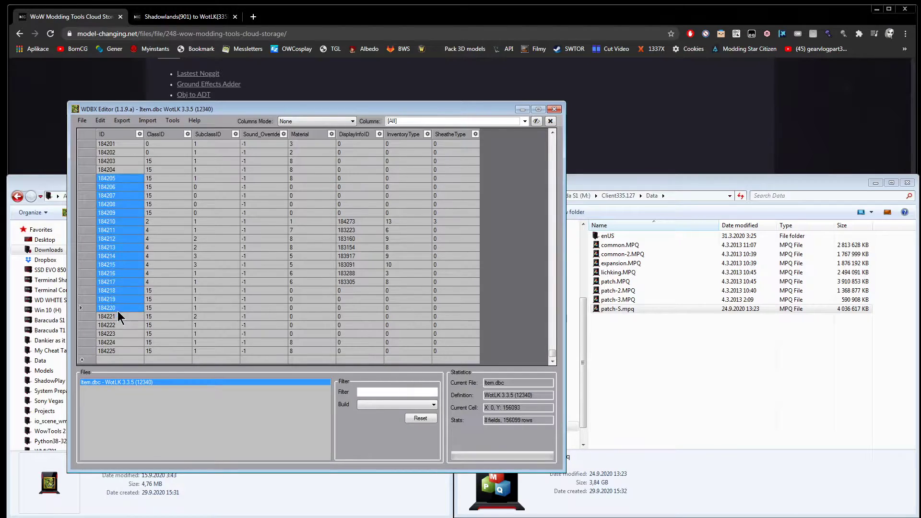
{"action": "left_click", "coordinate": [103, 351]}
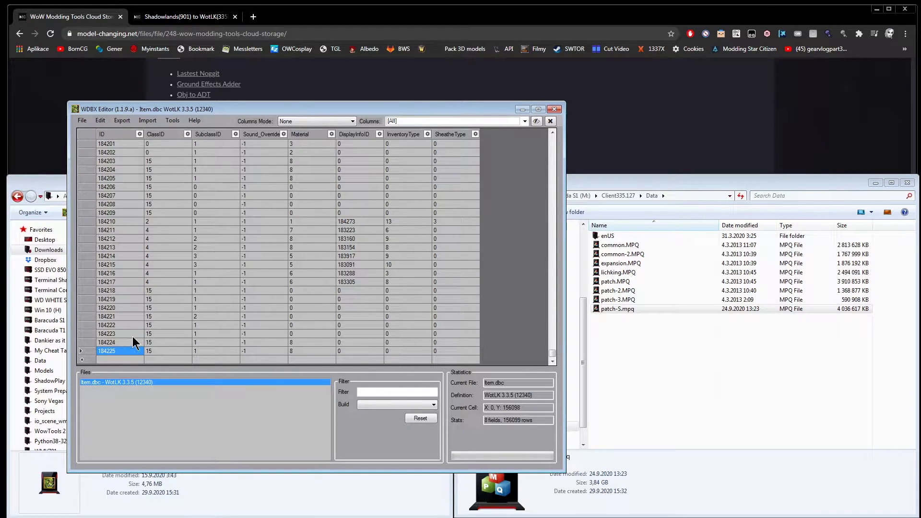
Step: Open the WotLK Item Import tool and move its dialog to a clear spot over the item table
{"action": "left_click", "coordinate": [174, 120]}
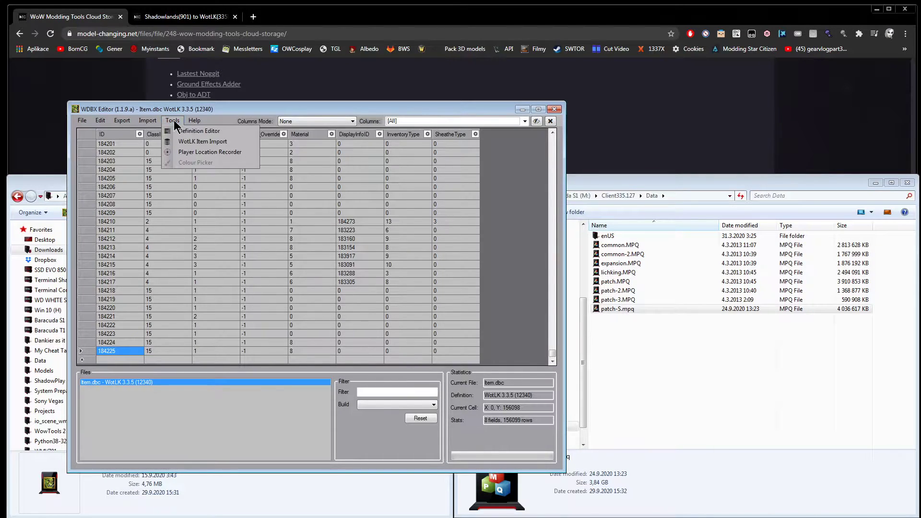
{"action": "left_click", "coordinate": [210, 143]}
{"action": "left_click", "coordinate": [300, 201]}
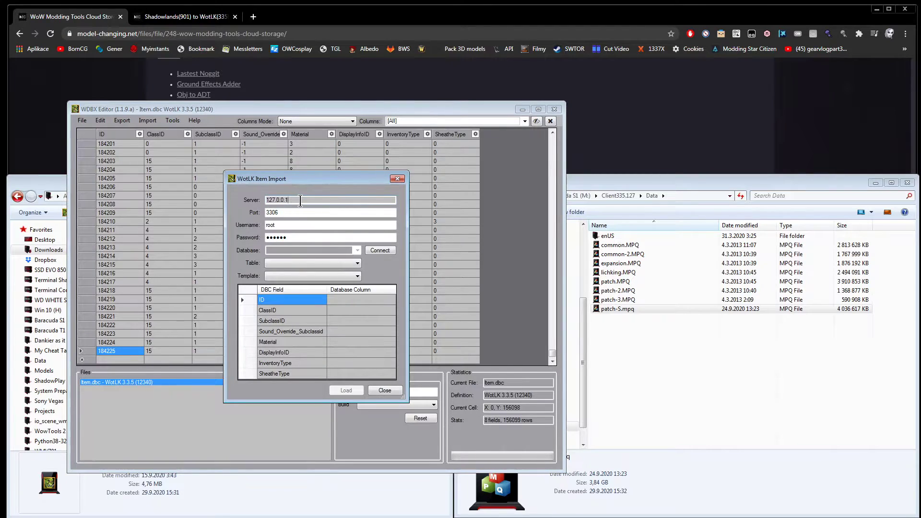
{"action": "left_click_drag", "start_coordinate": [287, 179], "coordinate": [238, 150]}
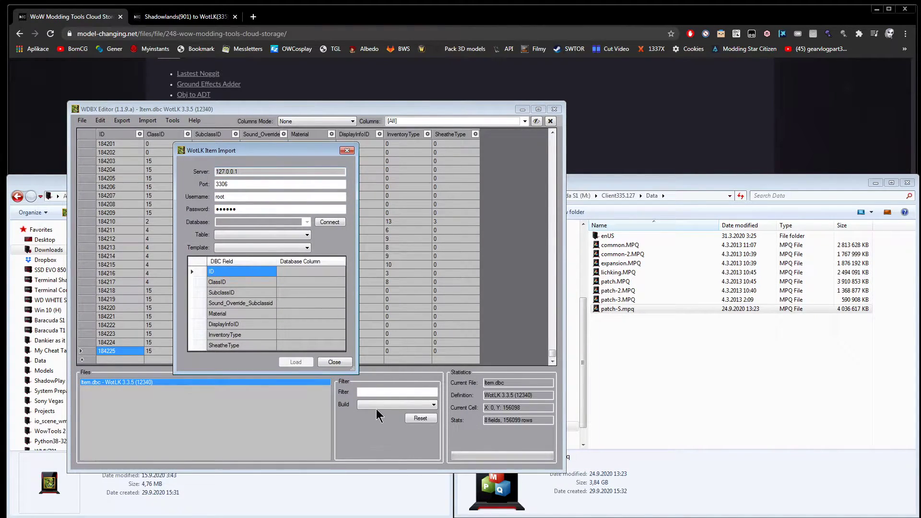
{"action": "left_click_drag", "start_coordinate": [186, 142], "coordinate": [191, 341]}
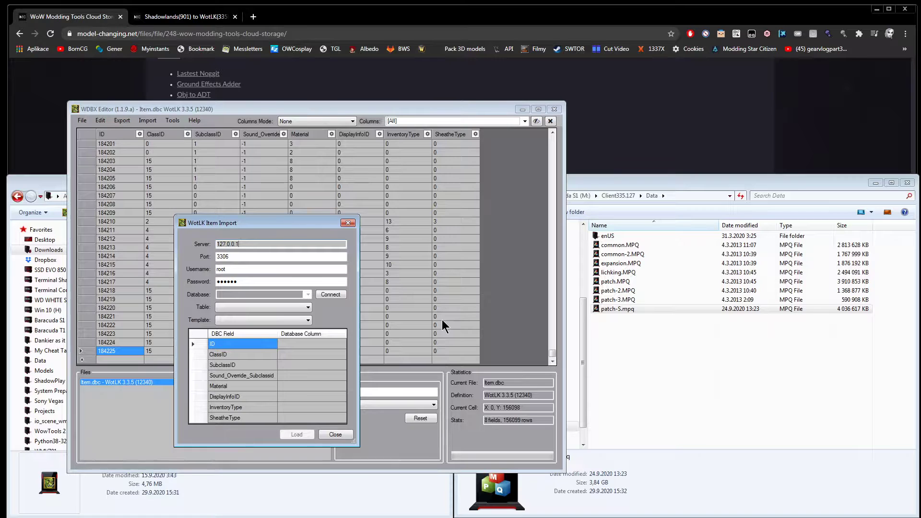
Step: Check the server 127.0.0.1, port 3306 and login fields, and connect the item import to the database server
{"action": "double_click", "coordinate": [219, 244]}
{"action": "left_click", "coordinate": [245, 257]}
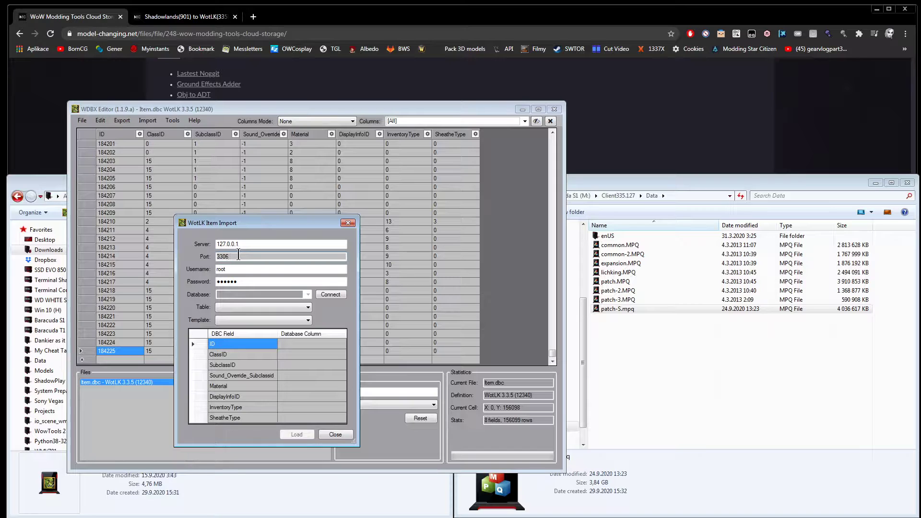
{"action": "key", "text": "Tab"}
{"action": "key", "text": "Tab"}
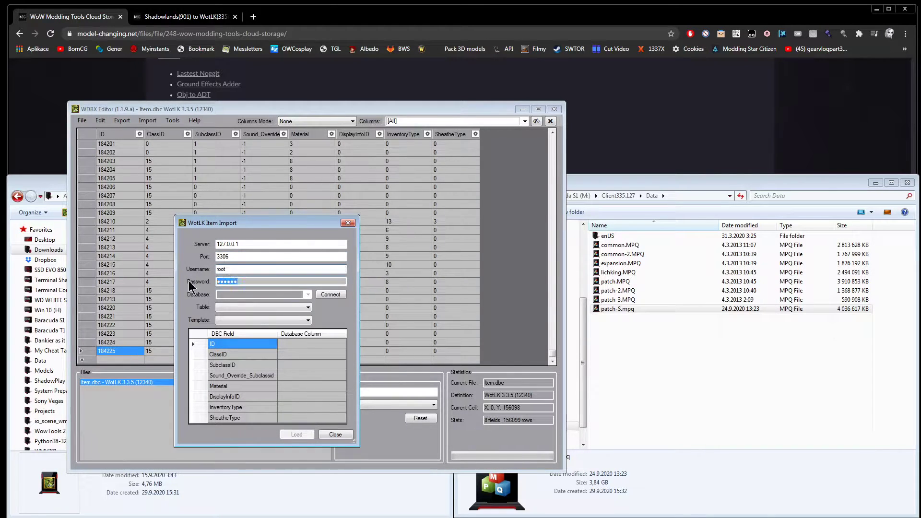
{"action": "left_click", "coordinate": [324, 296]}
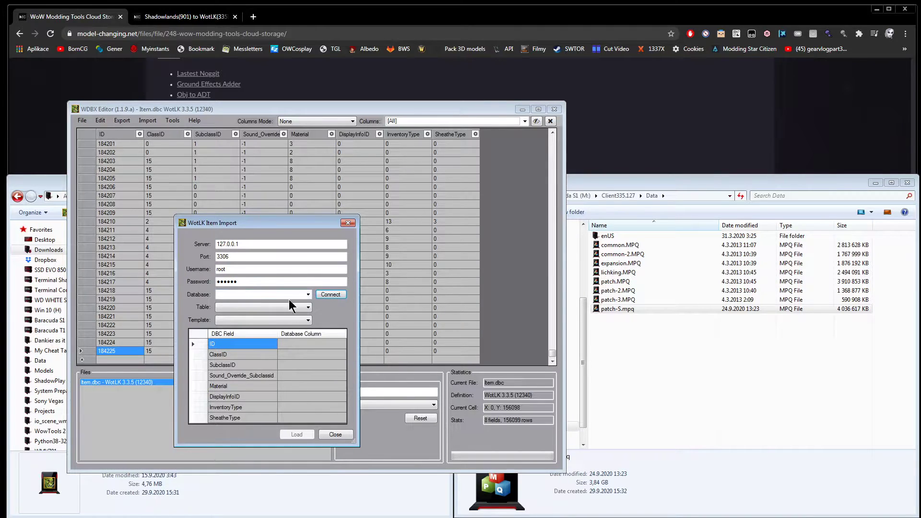
Step: Set the import source to the trinity_world database and item_template table, using the Trinity template
{"action": "left_click", "coordinate": [308, 295]}
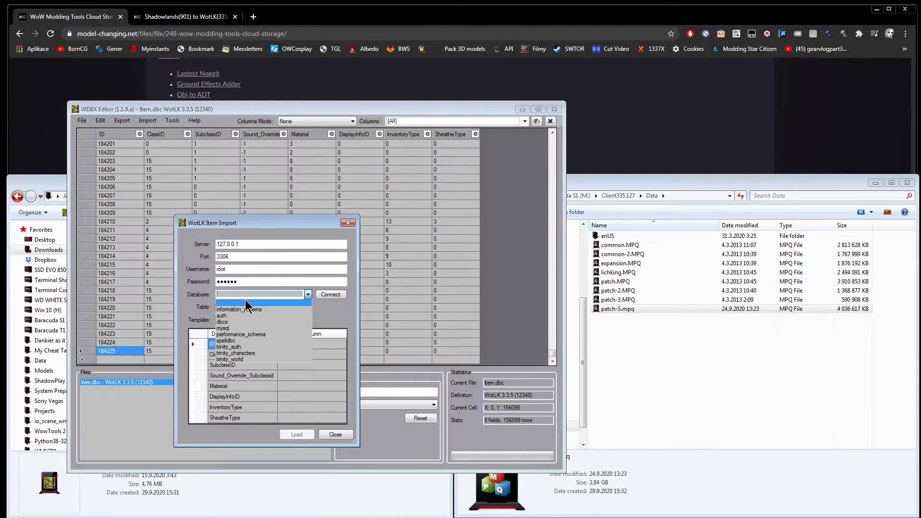
{"action": "left_click", "coordinate": [247, 359]}
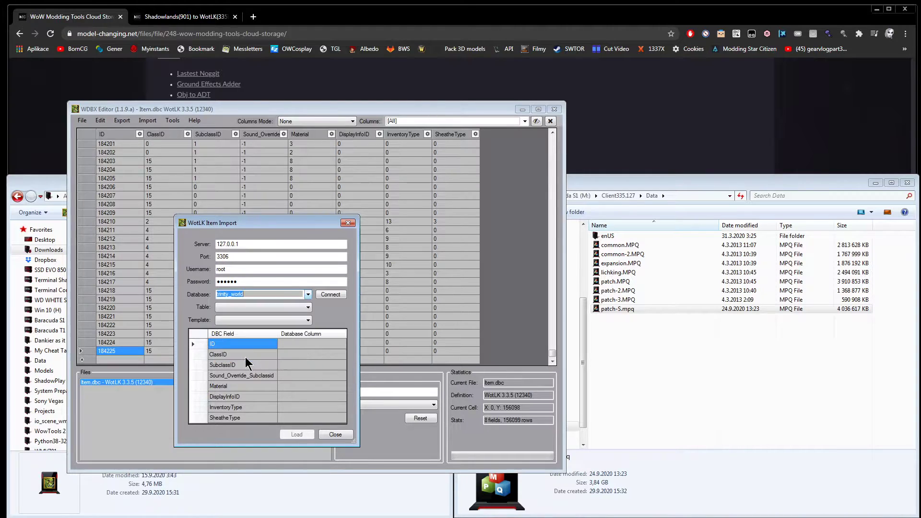
{"action": "left_click", "coordinate": [253, 306]}
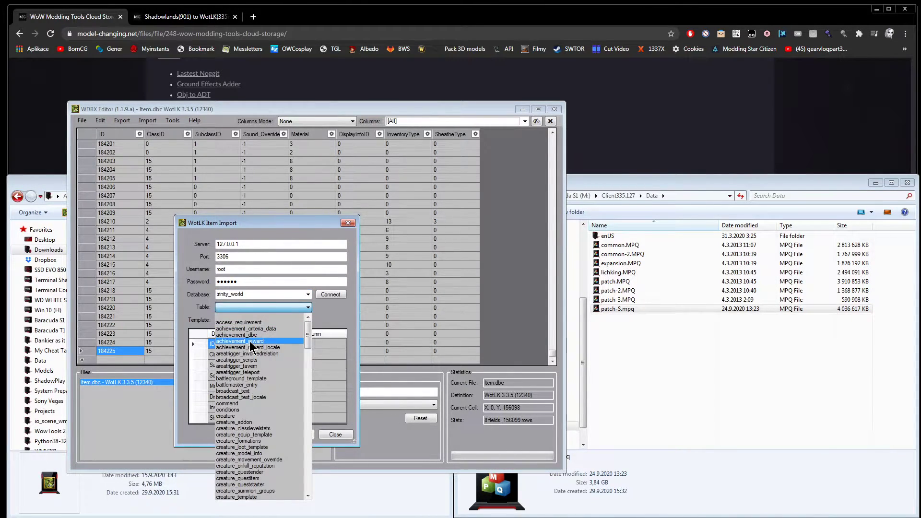
{"action": "key", "text": "i"}
{"action": "scroll", "coordinate": [250, 343], "scroll_direction": "down", "scroll_amount": 2}
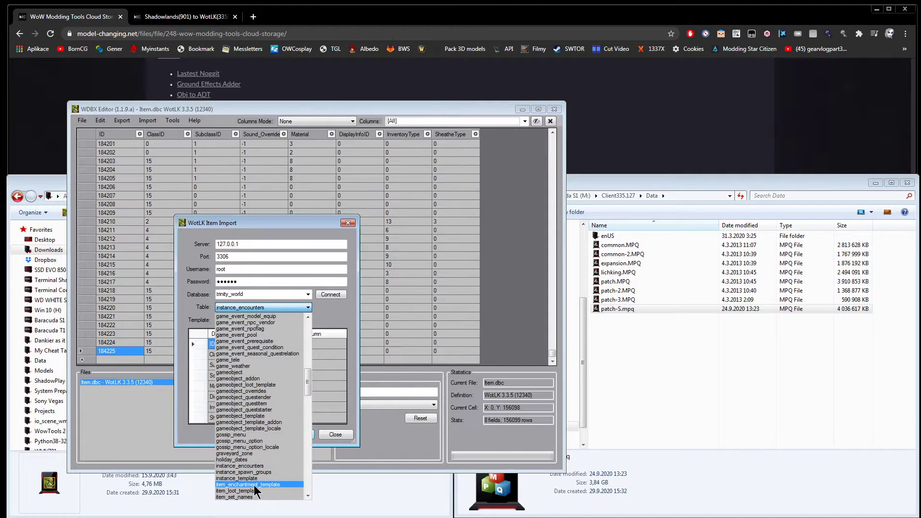
{"action": "scroll", "coordinate": [254, 486], "scroll_direction": "down", "scroll_amount": 3}
{"action": "left_click", "coordinate": [239, 484]}
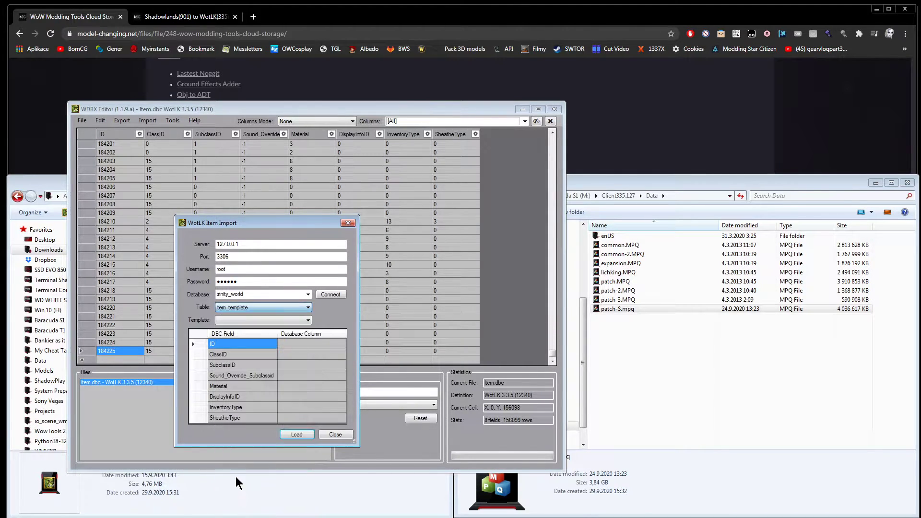
{"action": "left_click", "coordinate": [227, 320]}
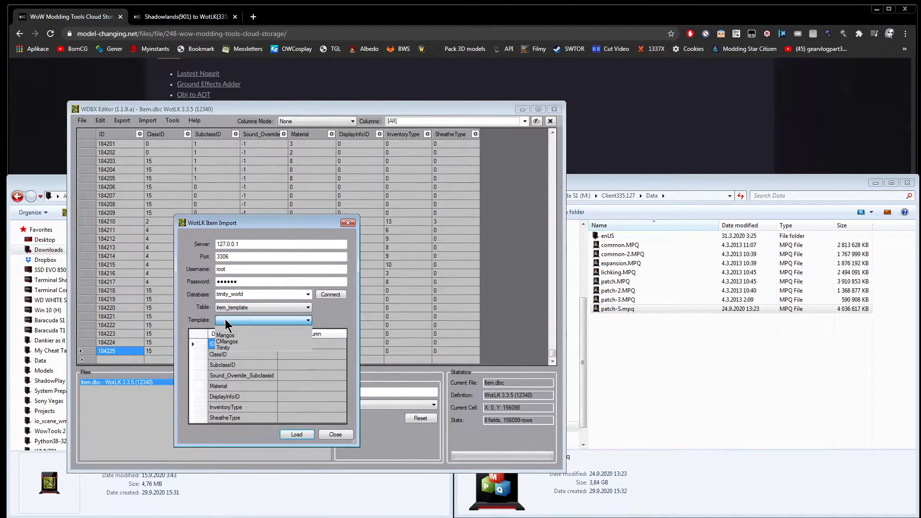
{"action": "left_click", "coordinate": [223, 348]}
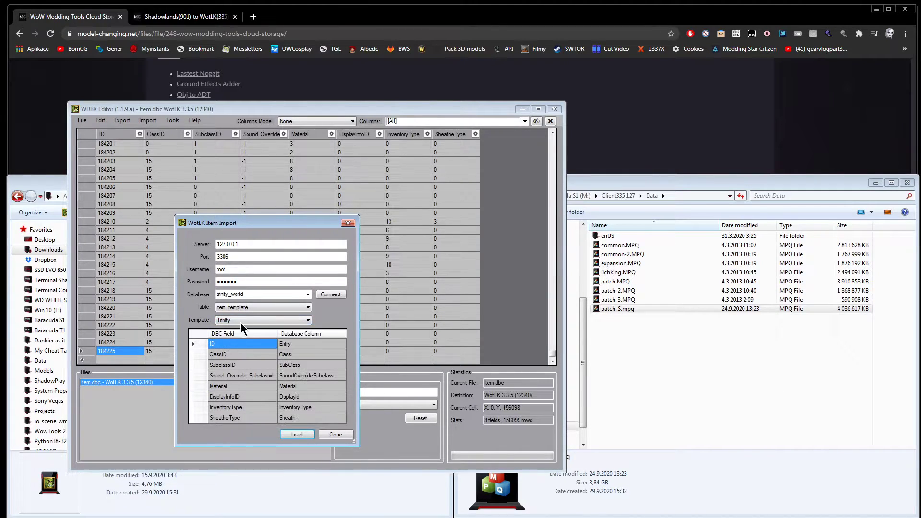
Step: Examine how each DBC field from ID to SheatheType is mapped to its database column
{"action": "left_click_drag", "start_coordinate": [288, 344], "coordinate": [300, 421]}
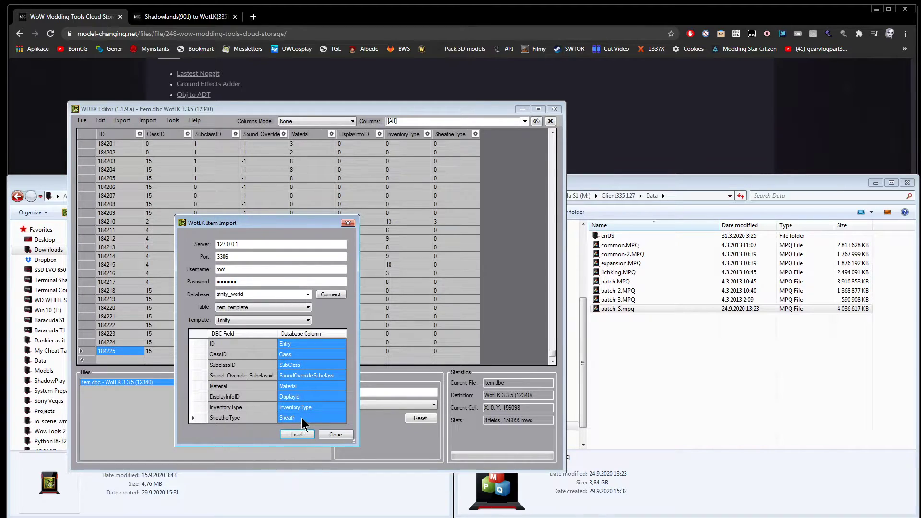
{"action": "left_click_drag", "start_coordinate": [307, 345], "coordinate": [316, 418]}
{"action": "left_click", "coordinate": [233, 347]}
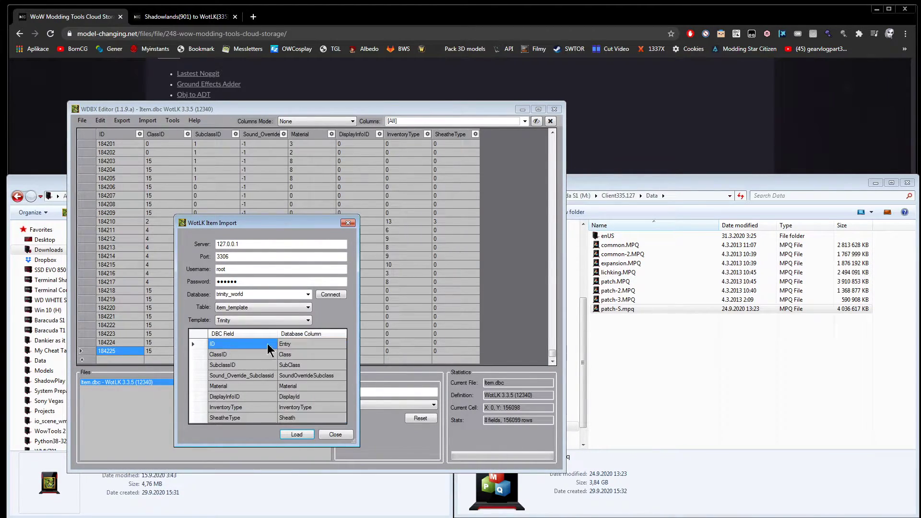
{"action": "left_click_drag", "start_coordinate": [267, 348], "coordinate": [266, 407]}
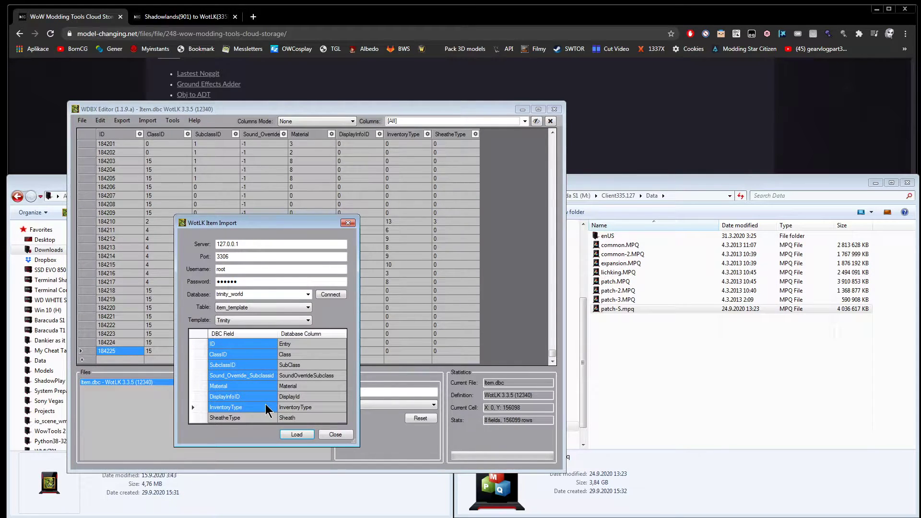
{"action": "left_click", "coordinate": [299, 347]}
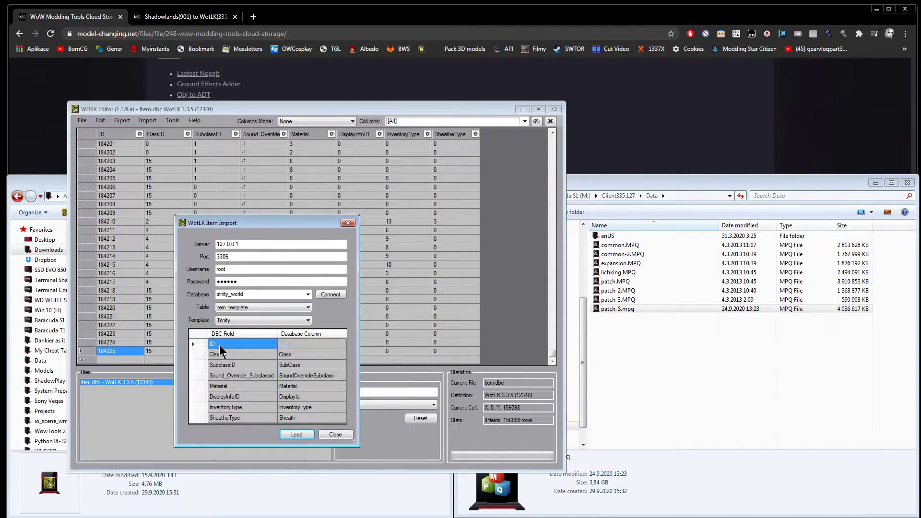
{"action": "left_click", "coordinate": [230, 366]}
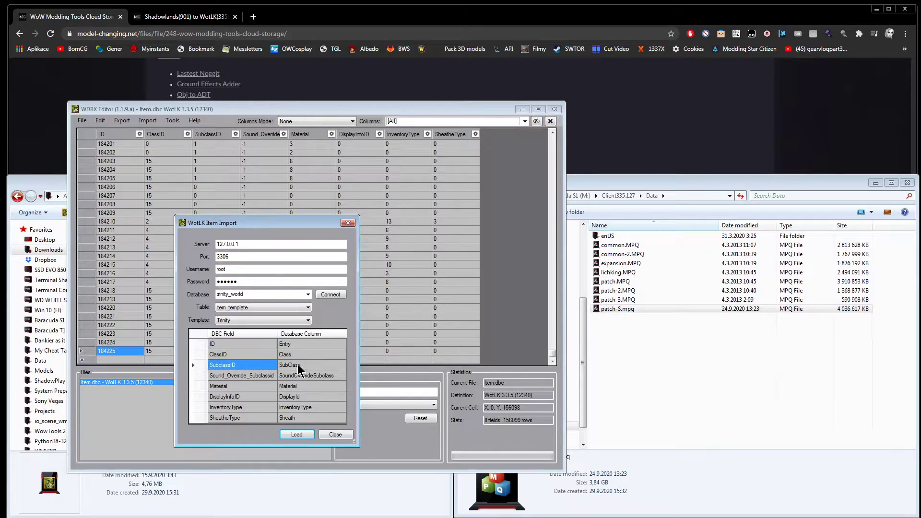
{"action": "left_click", "coordinate": [284, 376]}
{"action": "left_click", "coordinate": [226, 387]}
{"action": "left_click", "coordinate": [237, 396]}
{"action": "left_click", "coordinate": [291, 398]}
{"action": "left_click", "coordinate": [241, 408]}
{"action": "left_click", "coordinate": [283, 407]}
{"action": "left_click", "coordinate": [239, 418]}
{"action": "left_click", "coordinate": [293, 417]}
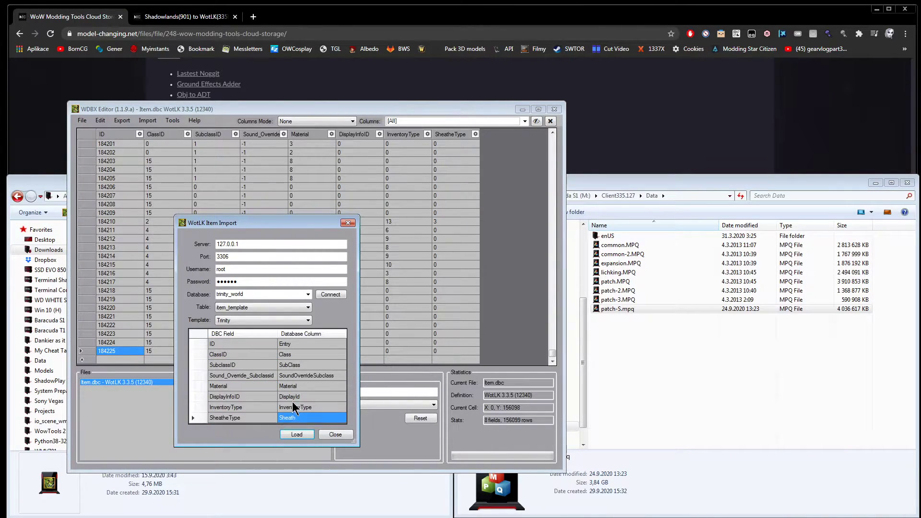
{"action": "left_click_drag", "start_coordinate": [237, 344], "coordinate": [309, 417]}
{"action": "left_click", "coordinate": [307, 417]}
{"action": "left_click", "coordinate": [310, 397]}
Step: Load the item_template records into Item.dbc with the Trinity column mapping
{"action": "left_click", "coordinate": [315, 419]}
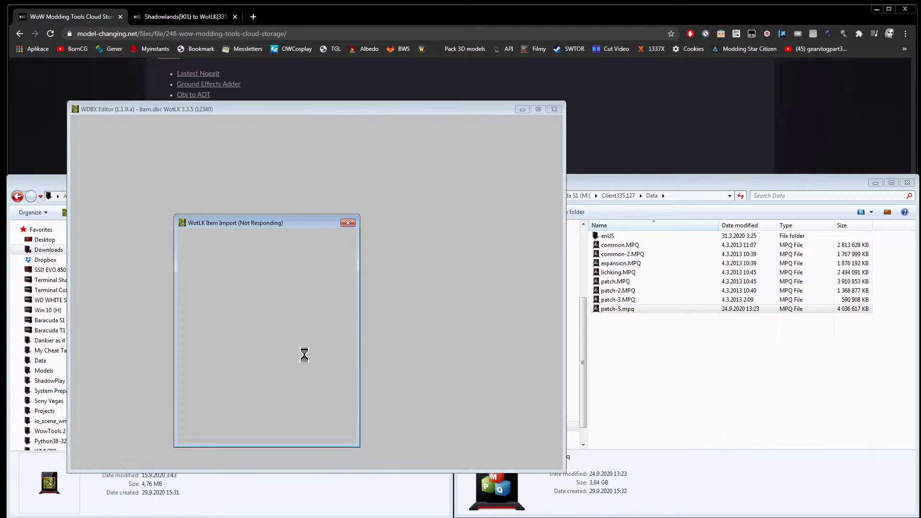
{"action": "left_click_drag", "start_coordinate": [396, 283], "coordinate": [366, 286]}
{"action": "left_click", "coordinate": [406, 334]}
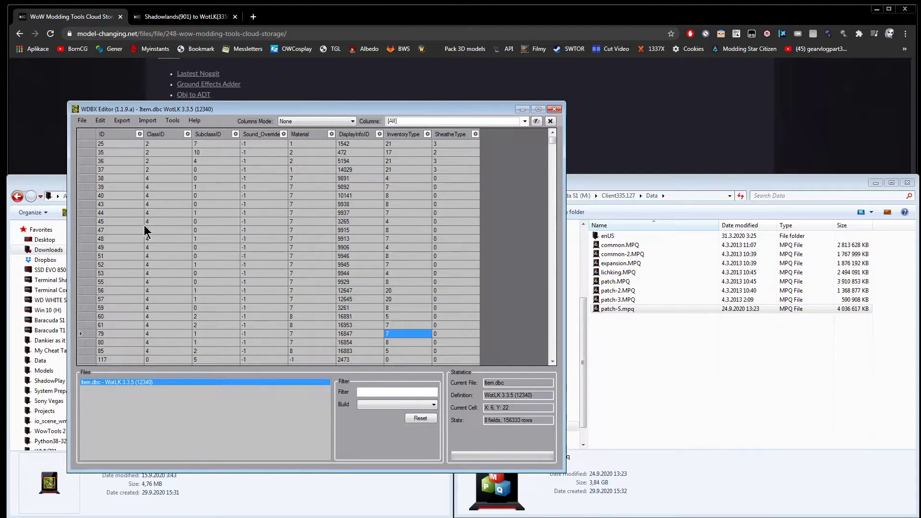
Step: Close the Item.dbc editor, delete listfile.txt from the DBFilesClient folder, and return to the Repo folder
{"action": "left_click_drag", "start_coordinate": [191, 108], "coordinate": [171, 104]}
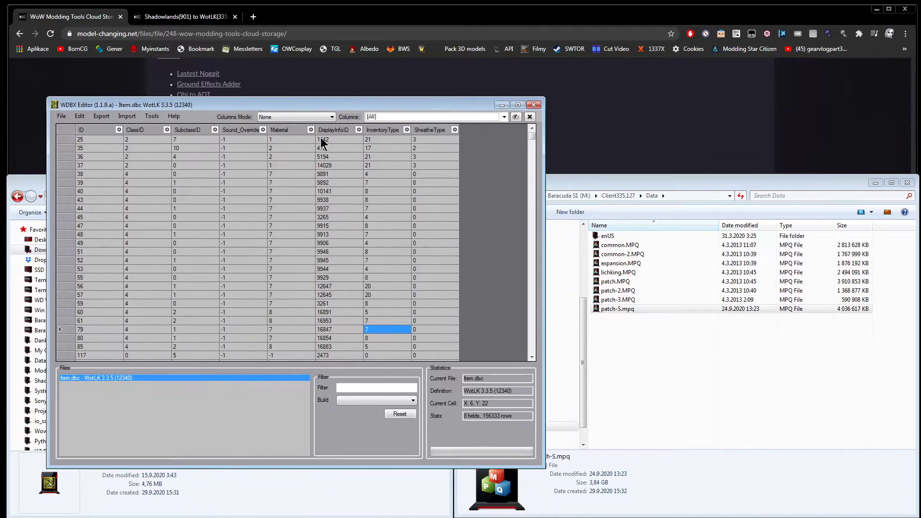
{"action": "left_click", "coordinate": [539, 105]}
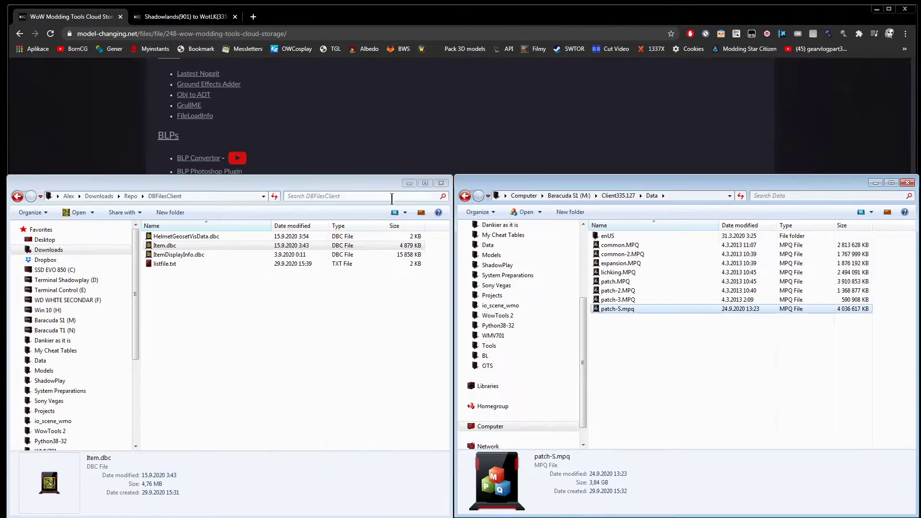
{"action": "left_click", "coordinate": [320, 302]}
{"action": "left_click", "coordinate": [189, 267]}
{"action": "key", "text": "Delete"}
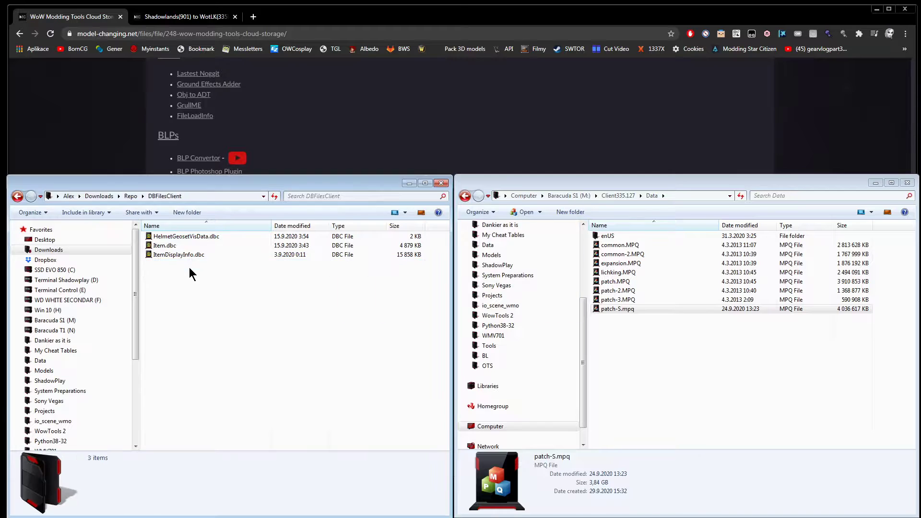
{"action": "key", "text": "BackSpace"}
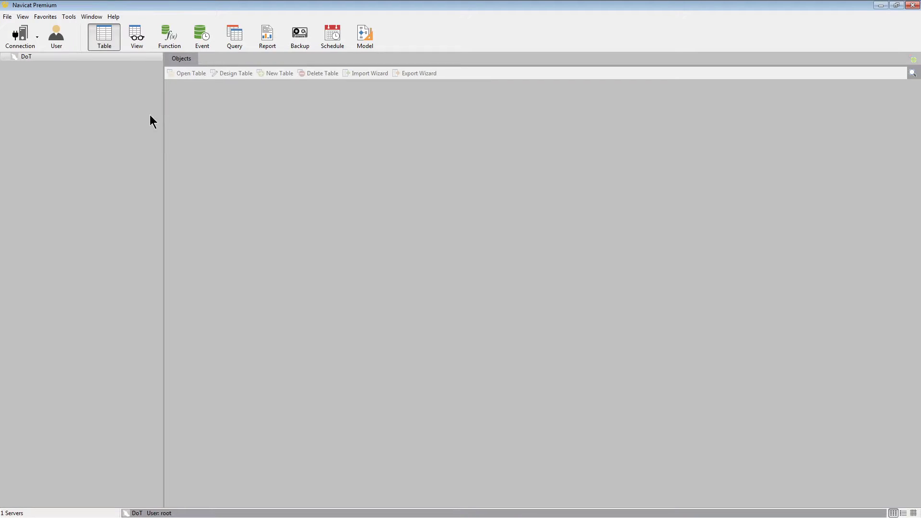
Step: Switch to Navicat Premium, open the DoT connection, and shrink its window to fit beside the file folders
{"action": "double_click", "coordinate": [30, 57]}
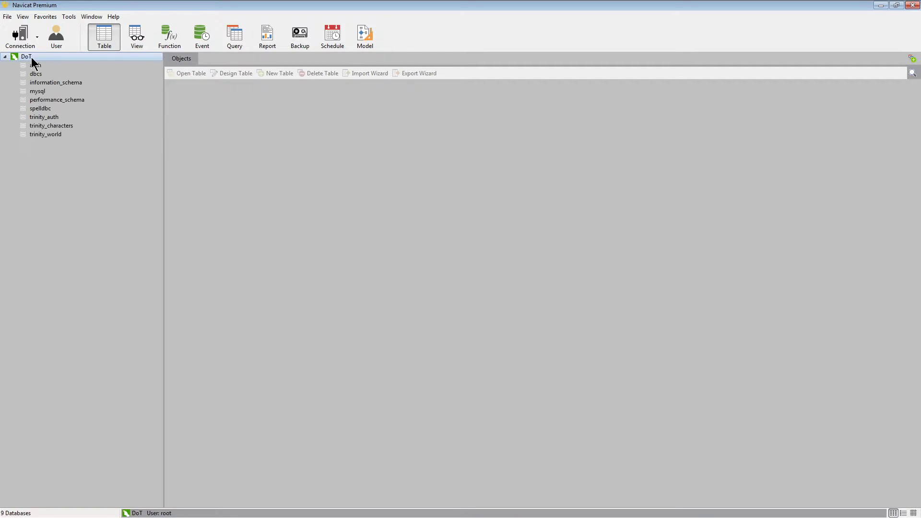
{"action": "double_click", "coordinate": [35, 4]}
{"action": "left_click_drag", "start_coordinate": [413, 81], "coordinate": [203, 183]}
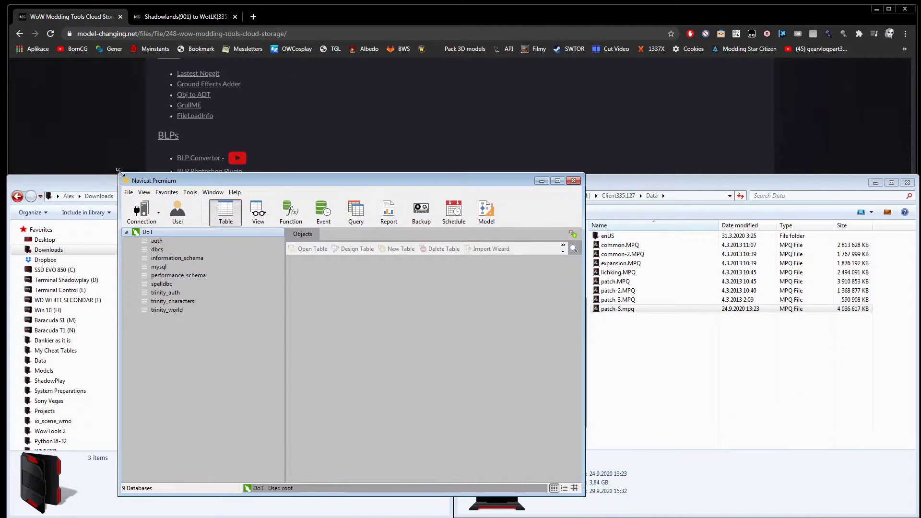
{"action": "left_click_drag", "start_coordinate": [118, 171], "coordinate": [46, 81]}
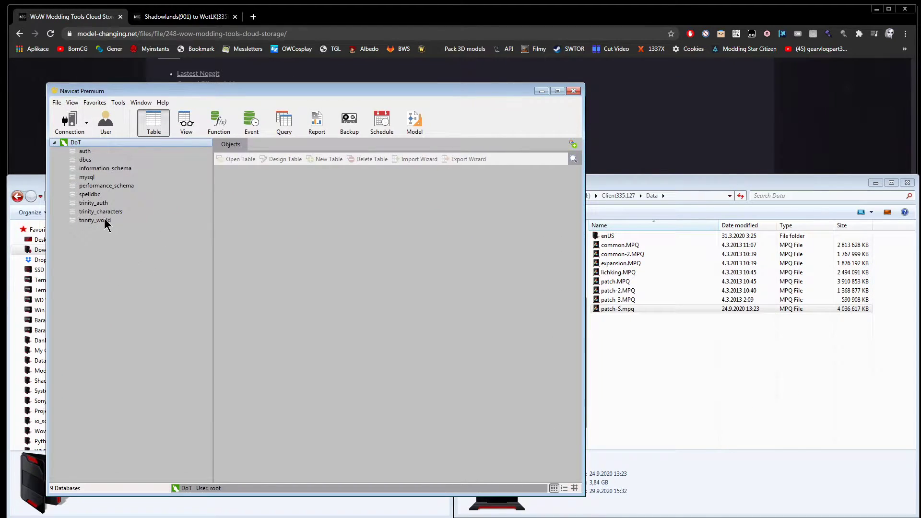
Step: Open the item_template table of the trinity_world database and check the item names in its last records
{"action": "double_click", "coordinate": [105, 221]}
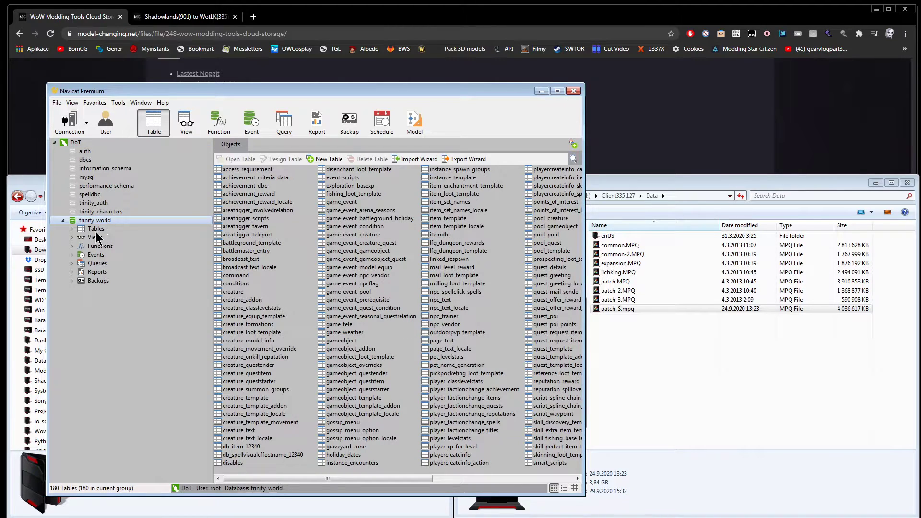
{"action": "double_click", "coordinate": [96, 230]}
{"action": "scroll", "coordinate": [161, 336], "scroll_direction": "down", "scroll_amount": 20}
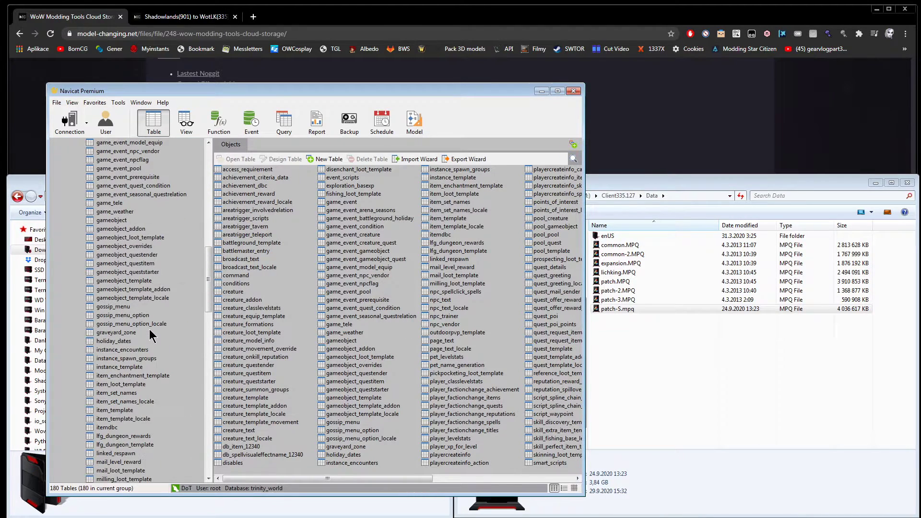
{"action": "left_click", "coordinate": [130, 367]}
{"action": "double_click", "coordinate": [120, 411]}
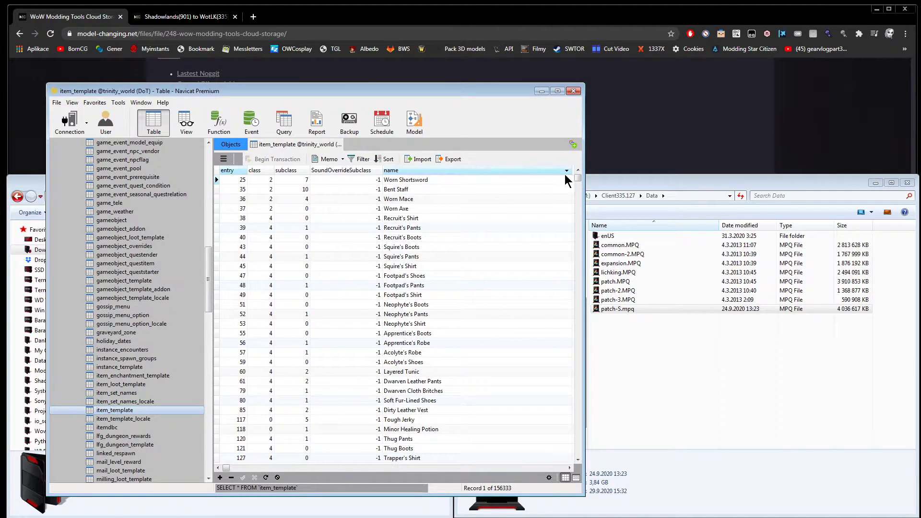
{"action": "left_click_drag", "start_coordinate": [581, 180], "coordinate": [581, 455]}
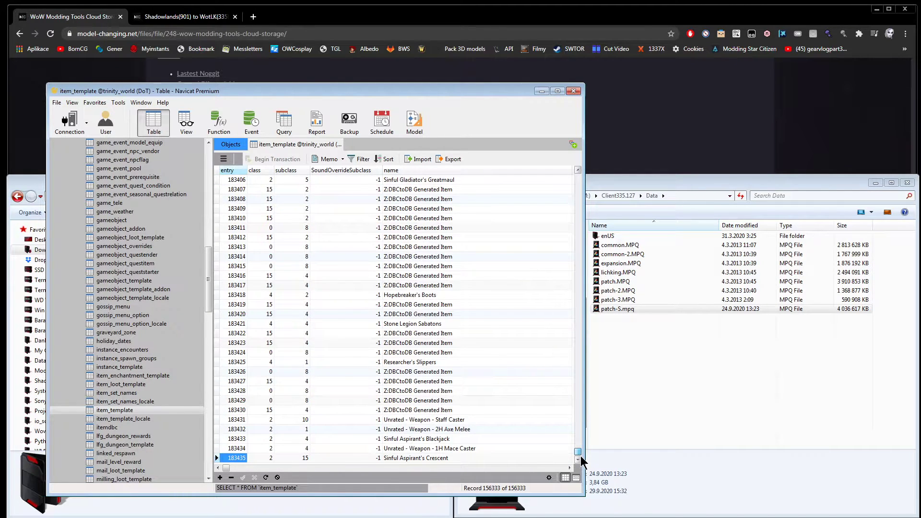
{"action": "left_click_drag", "start_coordinate": [466, 458], "coordinate": [455, 209]}
{"action": "left_click", "coordinate": [419, 335]}
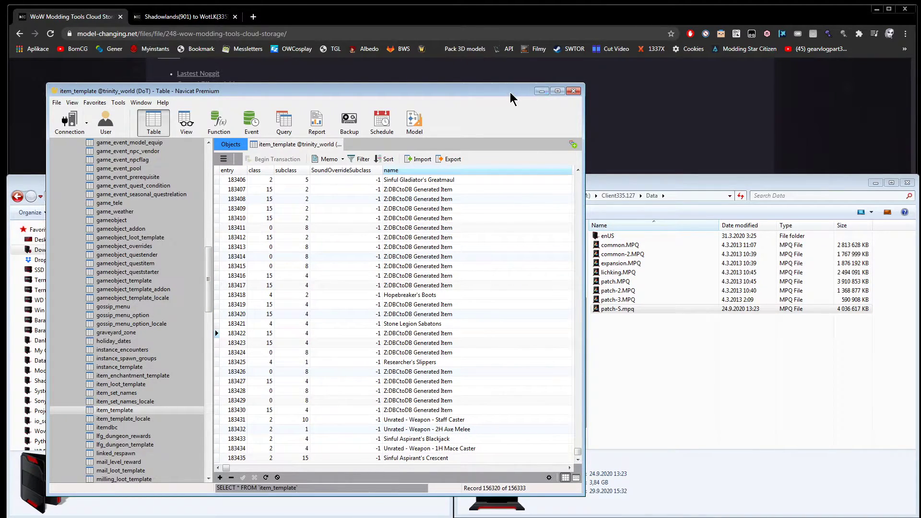
Step: Execute itemSQL.sql from the Repo folder on the trinity_world database and check the execution log
{"action": "left_click_drag", "start_coordinate": [346, 92], "coordinate": [548, 79]}
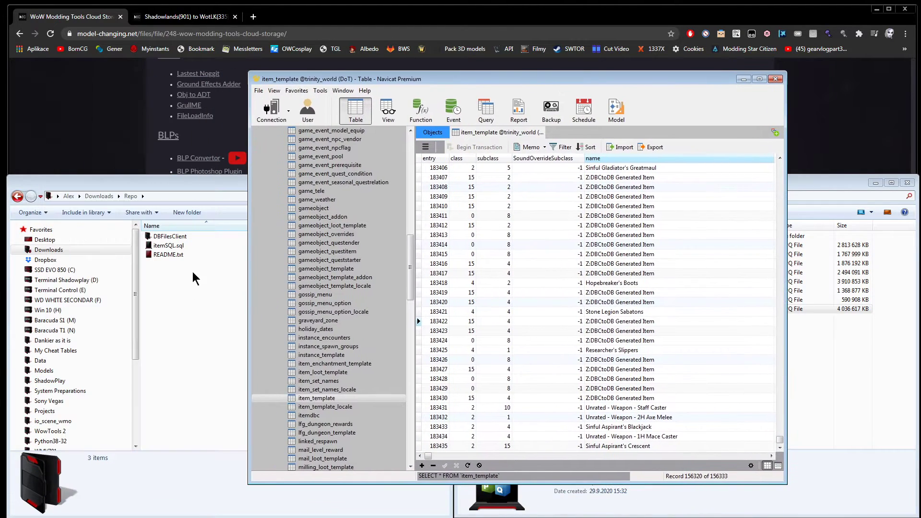
{"action": "left_click", "coordinate": [174, 245]}
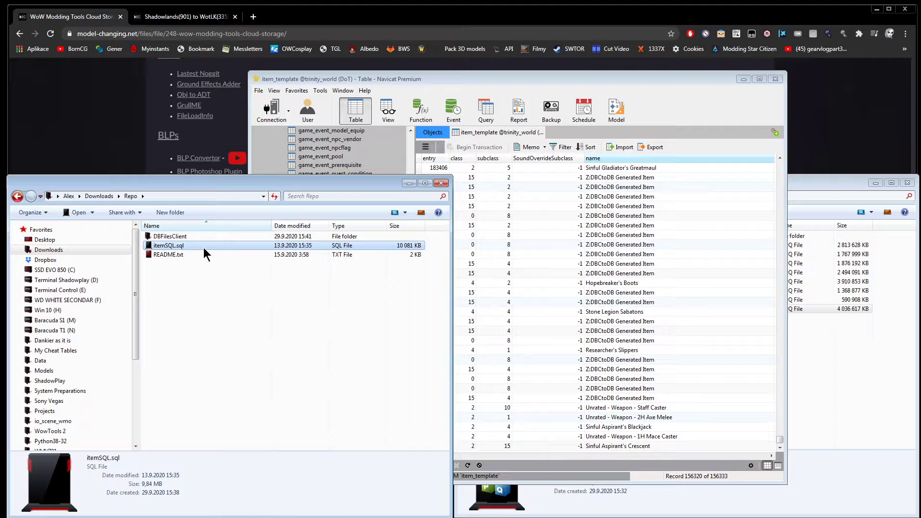
{"action": "left_click_drag", "start_coordinate": [318, 81], "coordinate": [444, 66]}
{"action": "scroll", "coordinate": [461, 258], "scroll_direction": "up", "scroll_amount": 20}
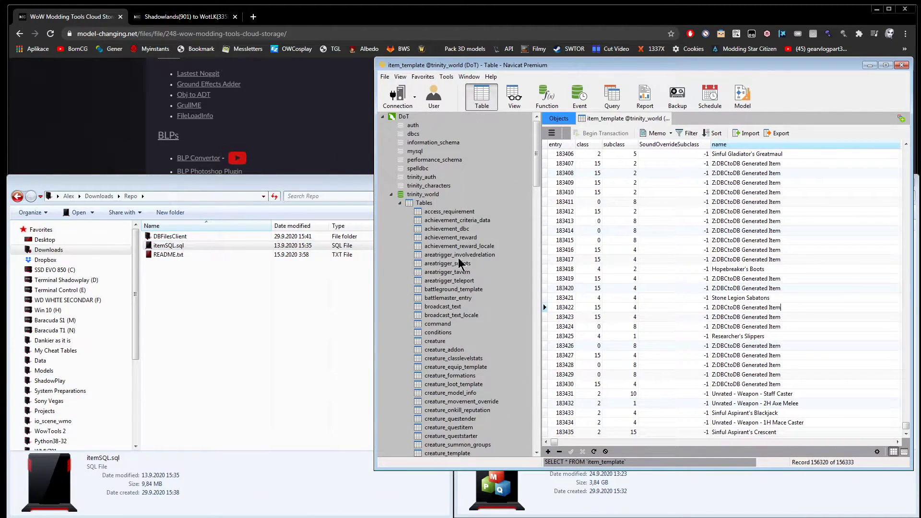
{"action": "left_click", "coordinate": [399, 203]}
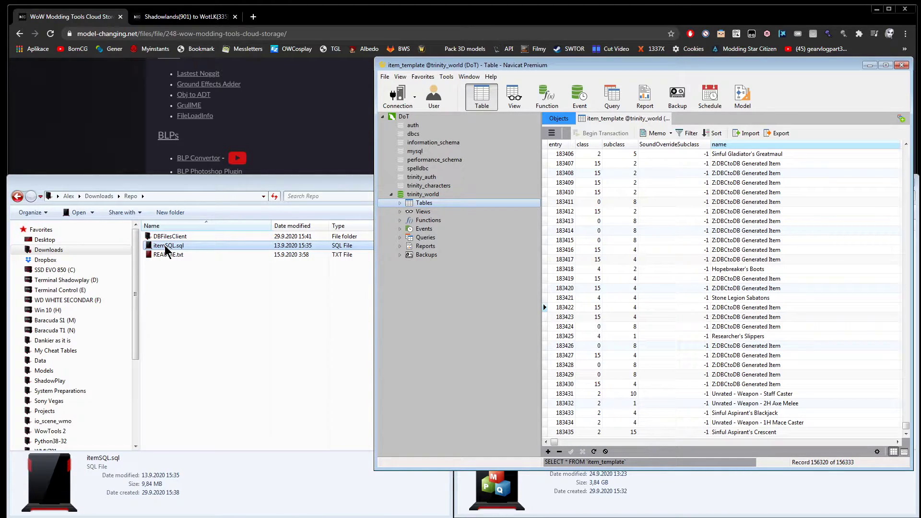
{"action": "left_click_drag", "start_coordinate": [165, 247], "coordinate": [439, 193]}
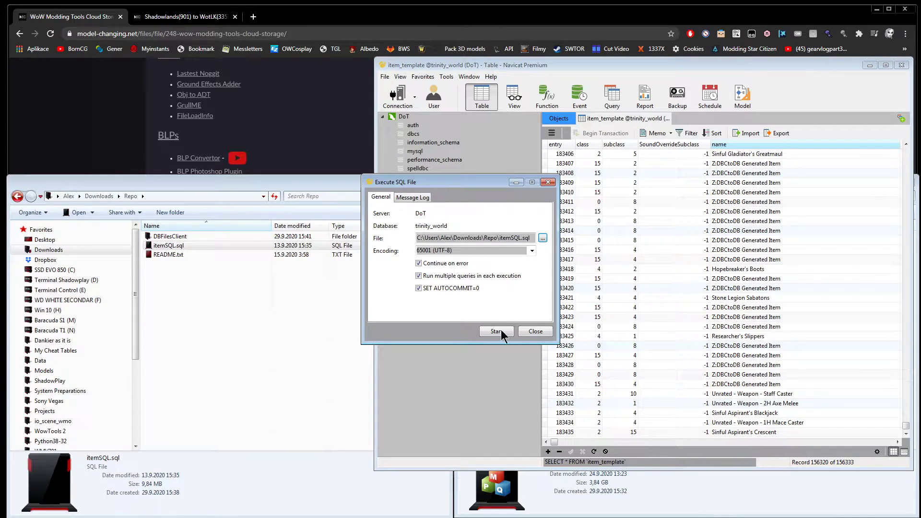
{"action": "left_click", "coordinate": [499, 331]}
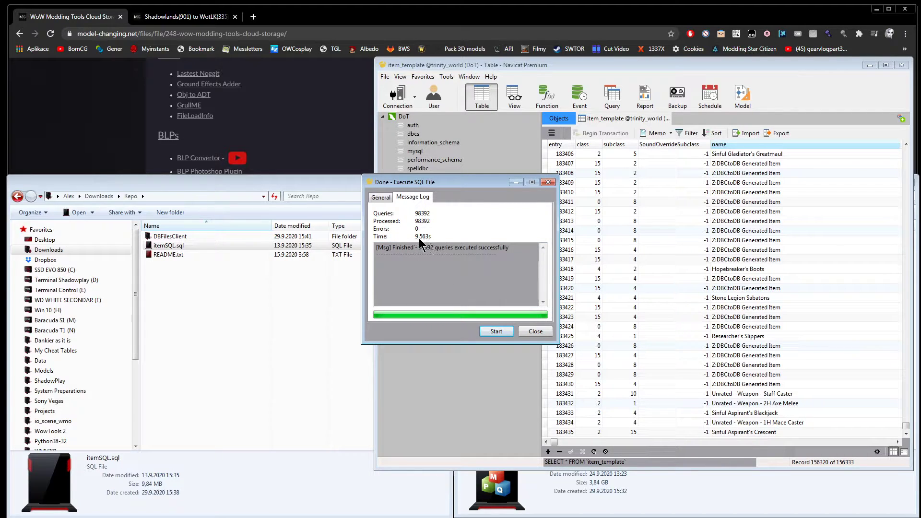
{"action": "left_click_drag", "start_coordinate": [418, 247], "coordinate": [513, 247]}
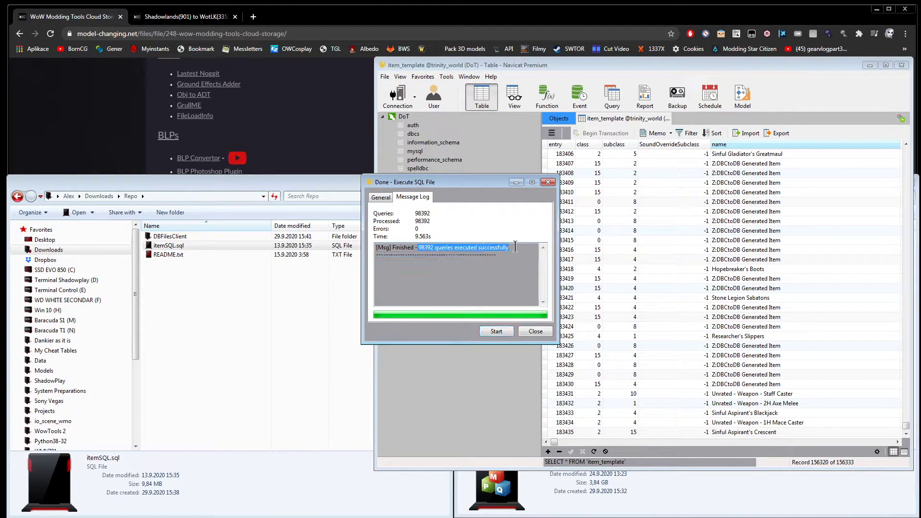
{"action": "left_click", "coordinate": [535, 332]}
Step: Put away the database window and delete itemSQL.sql from the Repo folder
{"action": "left_click_drag", "start_coordinate": [533, 58], "coordinate": [247, 88]}
{"action": "left_click", "coordinate": [661, 88]}
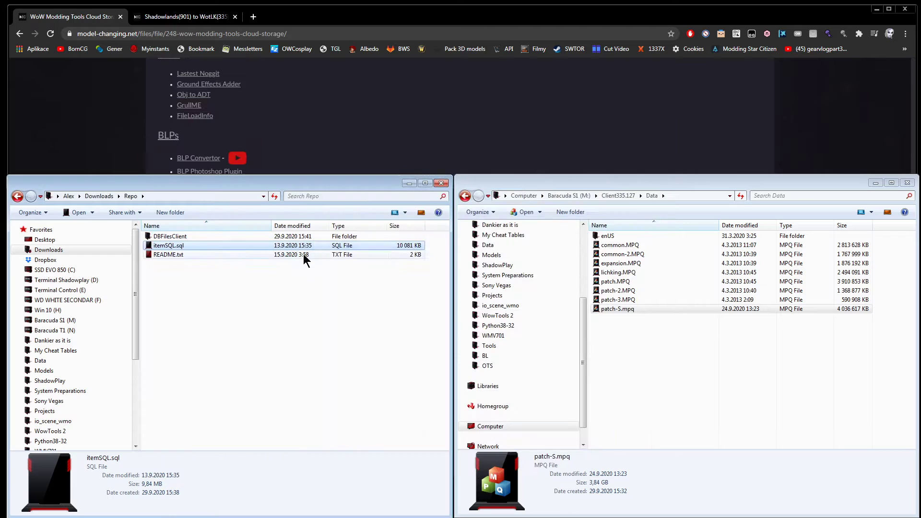
{"action": "left_click", "coordinate": [190, 255]}
{"action": "key", "text": "Up"}
{"action": "key", "text": "Delete"}
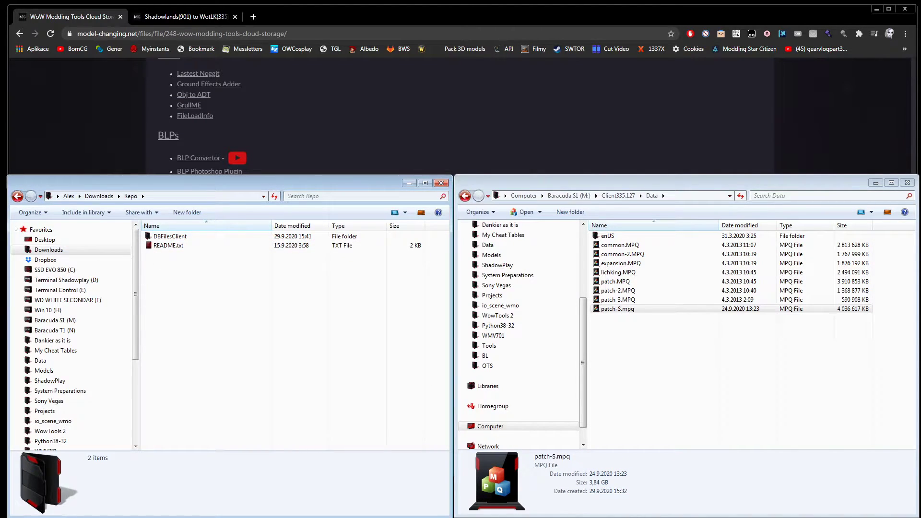
Step: Review README.txt step 3 on copying Item.dbc and ItemDisplayInfo.dbc to the server's DBCs
{"action": "left_click_drag", "start_coordinate": [0, 19], "coordinate": [375, 53]}
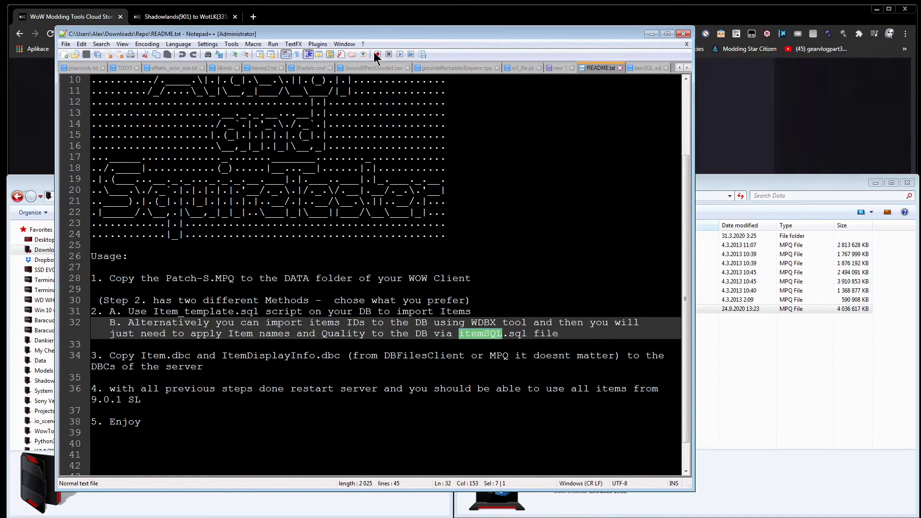
{"action": "double_click", "coordinate": [153, 358]}
{"action": "double_click", "coordinate": [265, 356]}
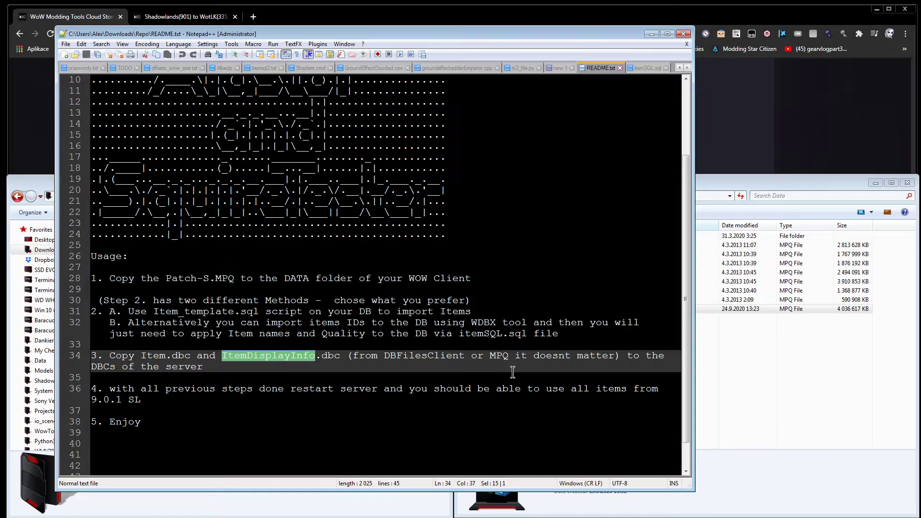
{"action": "double_click", "coordinate": [184, 367]}
{"action": "left_click_drag", "start_coordinate": [458, 35], "coordinate": [0, 15]}
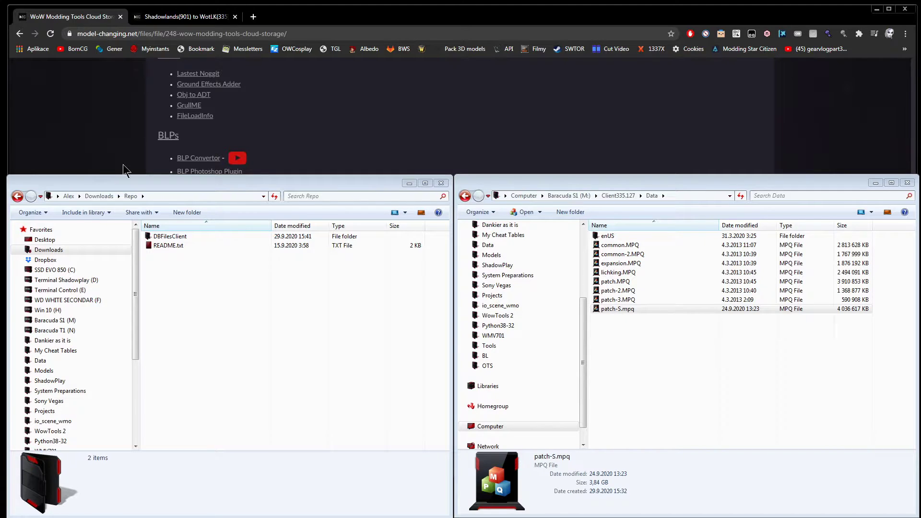
Step: Open the server's dbc folder inside TrinityCore335\335server
{"action": "left_click_drag", "start_coordinate": [0, 91], "coordinate": [546, 112]}
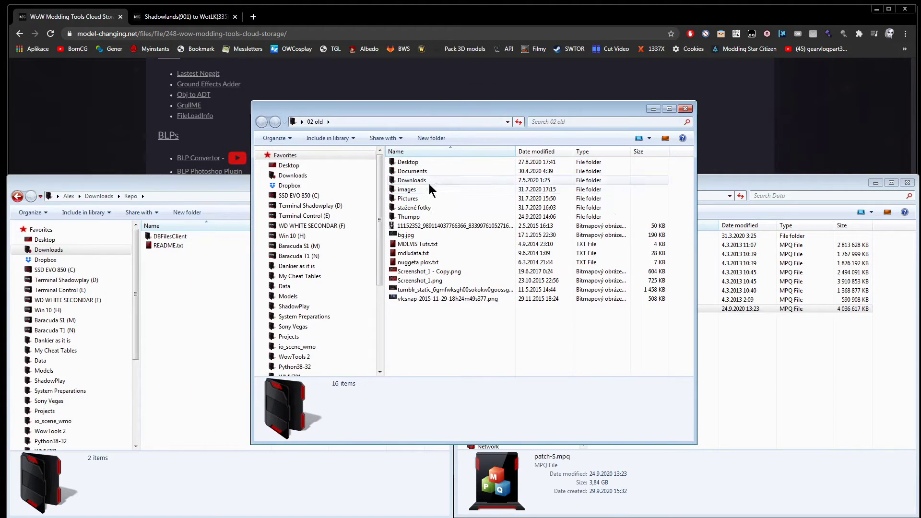
{"action": "left_click", "coordinate": [685, 108]}
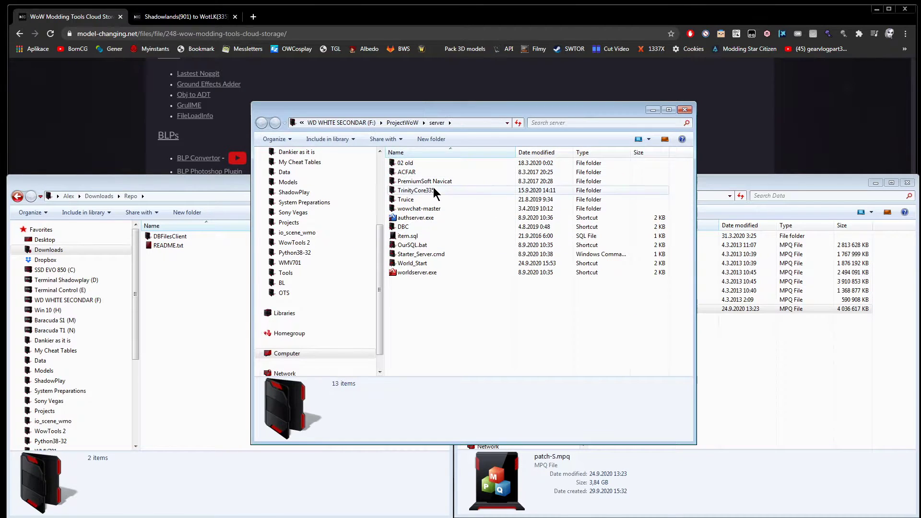
{"action": "double_click", "coordinate": [433, 187]}
{"action": "left_click", "coordinate": [419, 165]}
{"action": "double_click", "coordinate": [418, 166]}
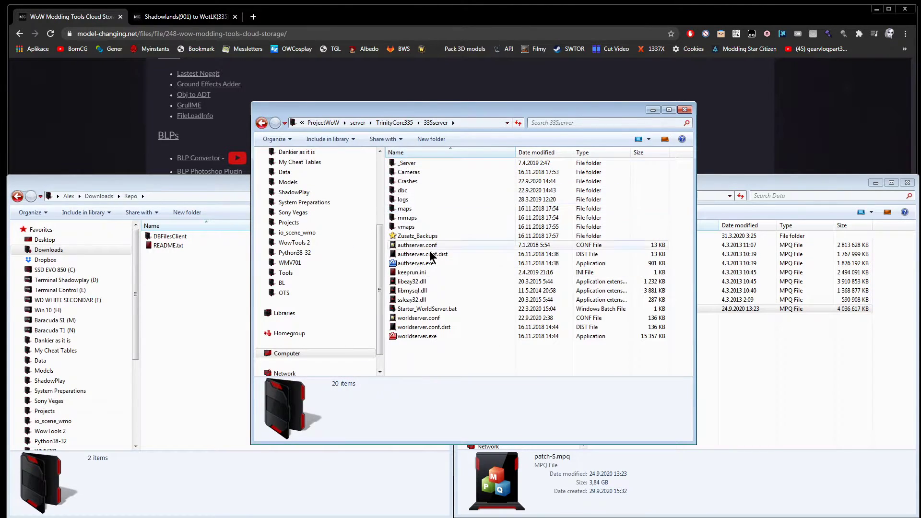
{"action": "double_click", "coordinate": [413, 190]}
{"action": "scroll", "coordinate": [441, 269], "scroll_direction": "down", "scroll_amount": 20}
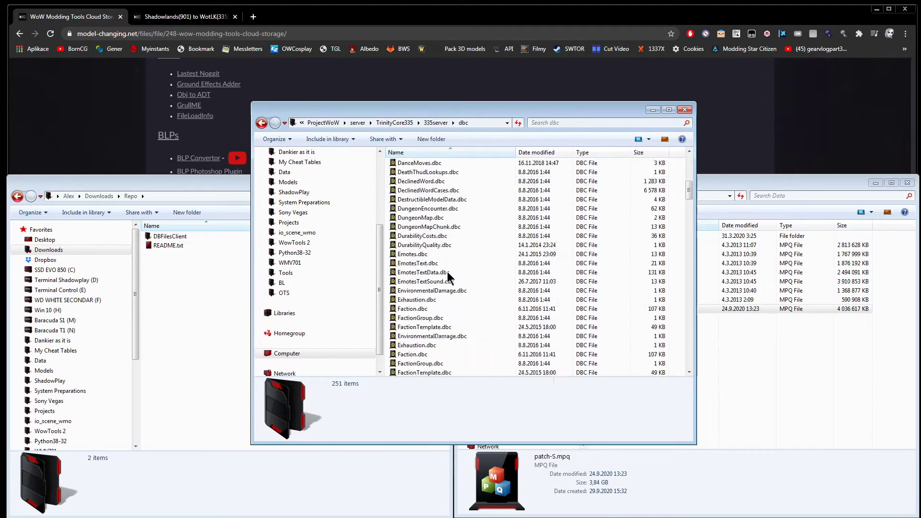
{"action": "scroll", "coordinate": [422, 269], "scroll_direction": "up", "scroll_amount": 20}
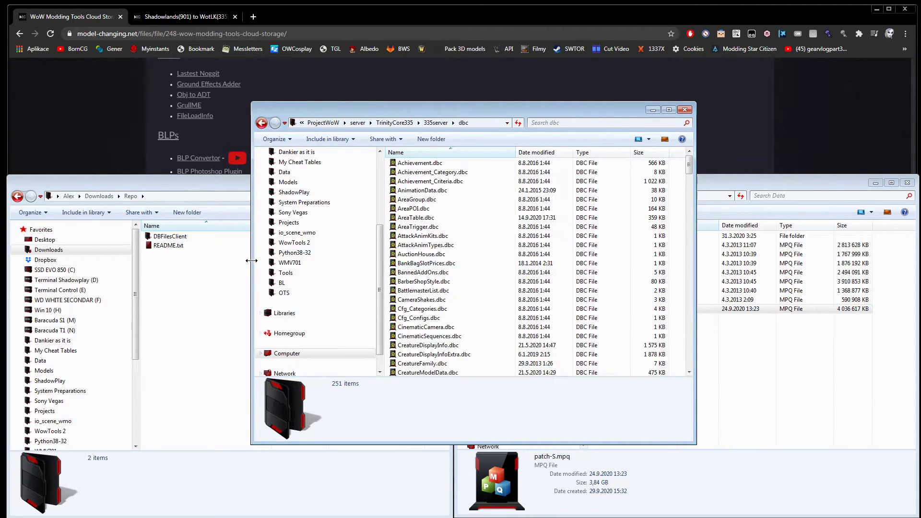
Step: Copy the DBFilesClient files into the server's dbc folder, replacing HelmetGeosetVisData.dbc but keeping the existing Item.dbc and ItemDisplayInfo.dbc, and close that folder
{"action": "double_click", "coordinate": [193, 237]}
{"action": "key", "text": "ctrl+a"}
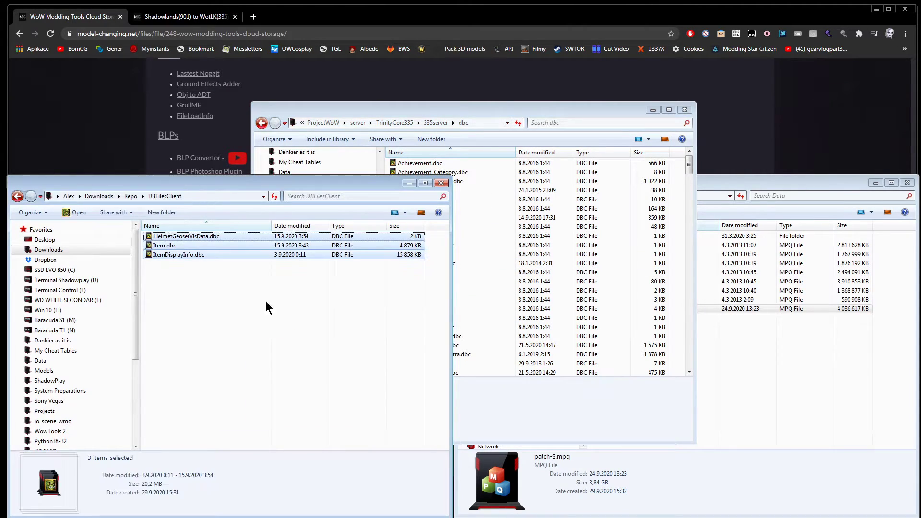
{"action": "left_click", "coordinate": [610, 263]}
{"action": "key", "text": "ctrl+v"}
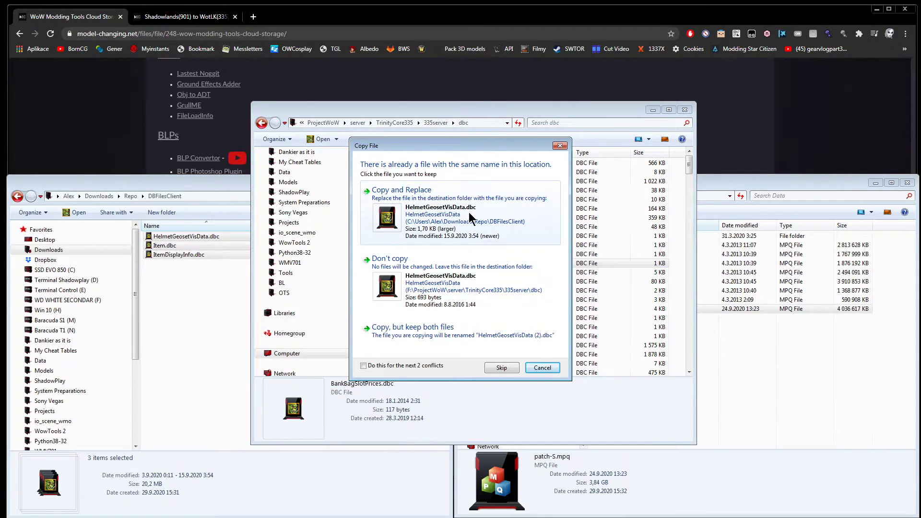
{"action": "left_click", "coordinate": [507, 223]}
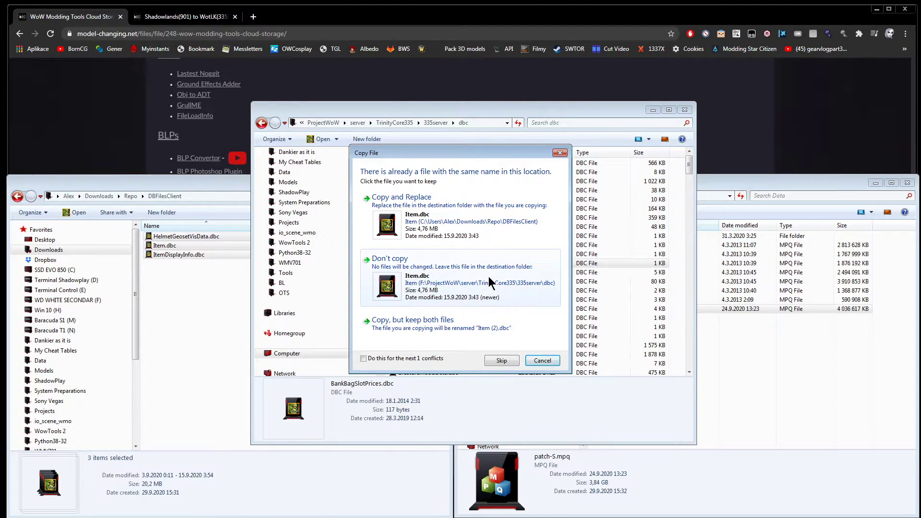
{"action": "left_click", "coordinate": [472, 279]}
{"action": "left_click", "coordinate": [472, 291]}
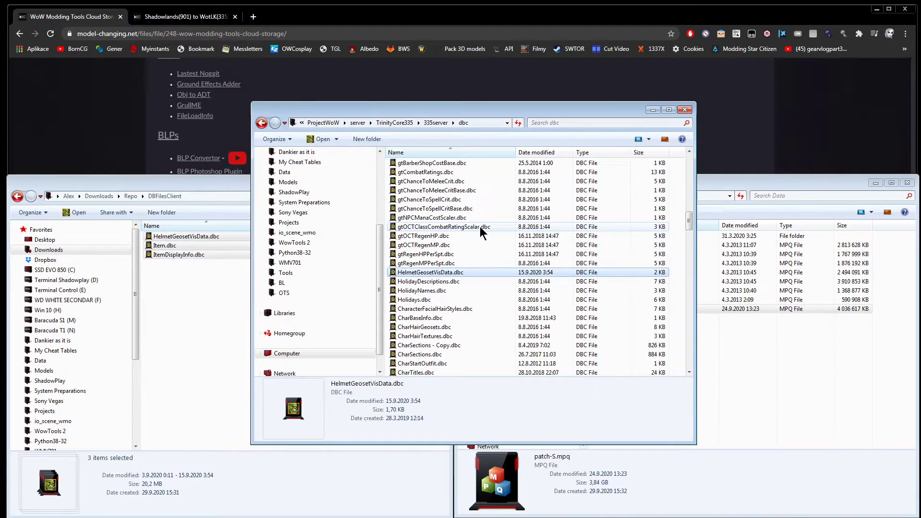
{"action": "left_click", "coordinate": [685, 111]}
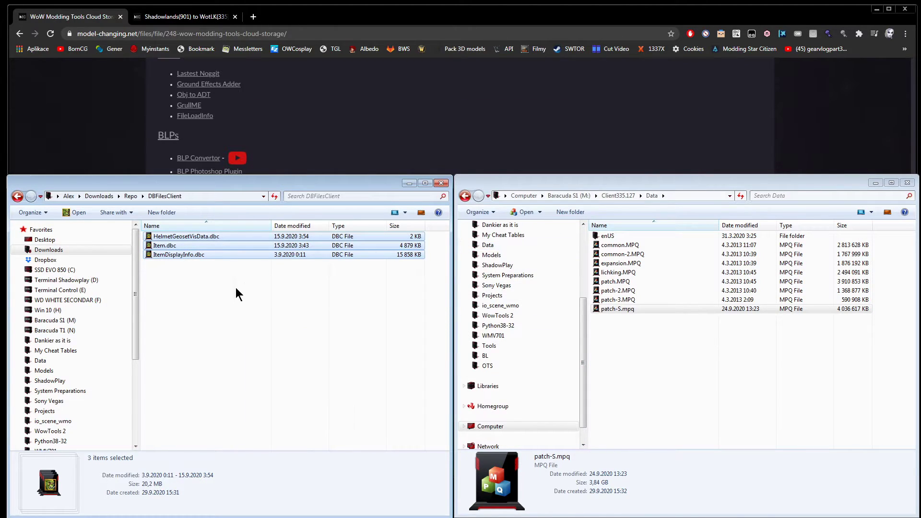
{"action": "left_click", "coordinate": [313, 276]}
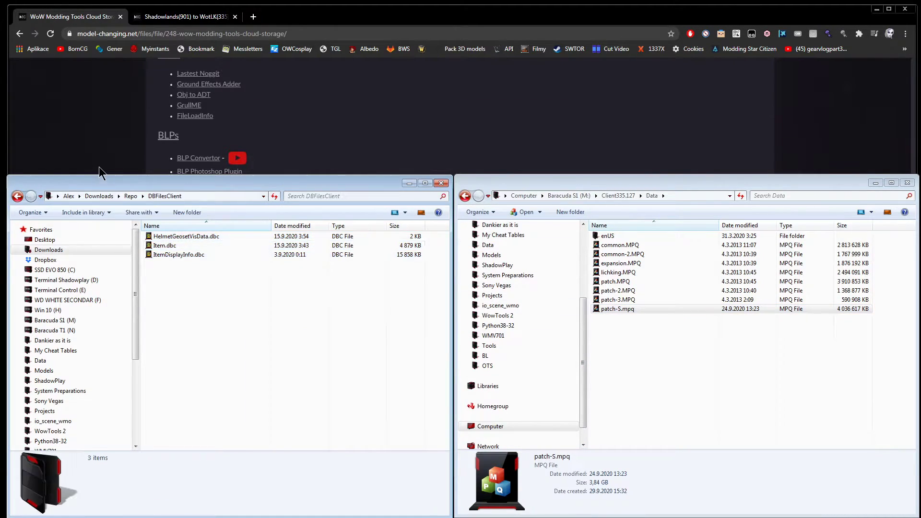
Step: Close the DBFilesClient folder window and examine the DBC files, including the Spell ones, inside DBFilesClient of patch-S.mpq
{"action": "left_click", "coordinate": [113, 197]}
{"action": "left_click", "coordinate": [441, 183]}
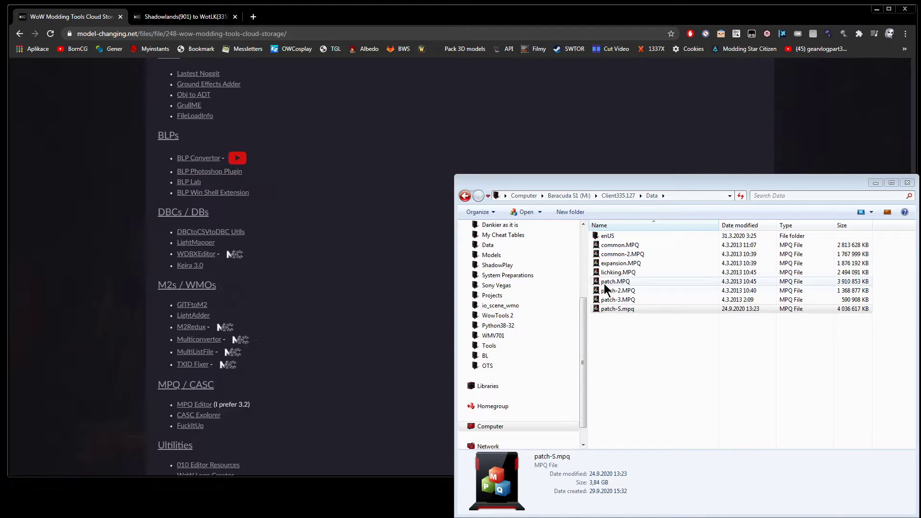
{"action": "double_click", "coordinate": [638, 310]}
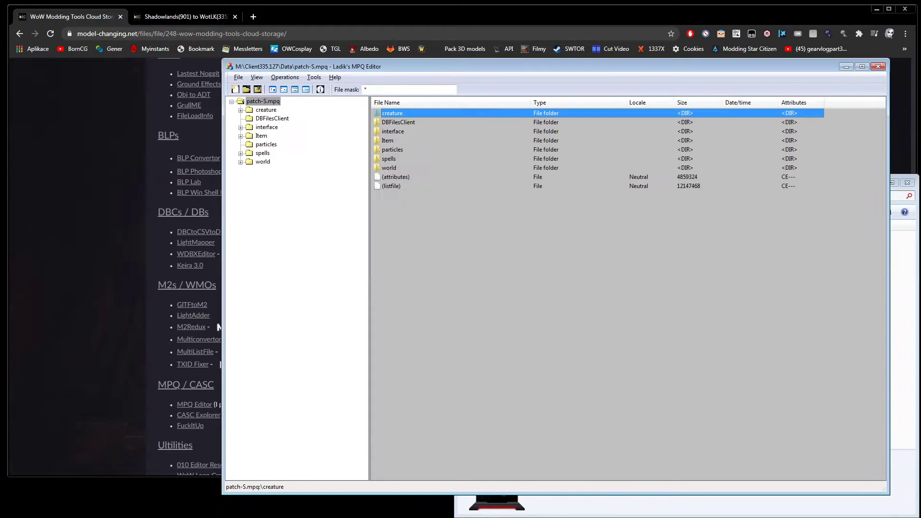
{"action": "double_click", "coordinate": [384, 123]}
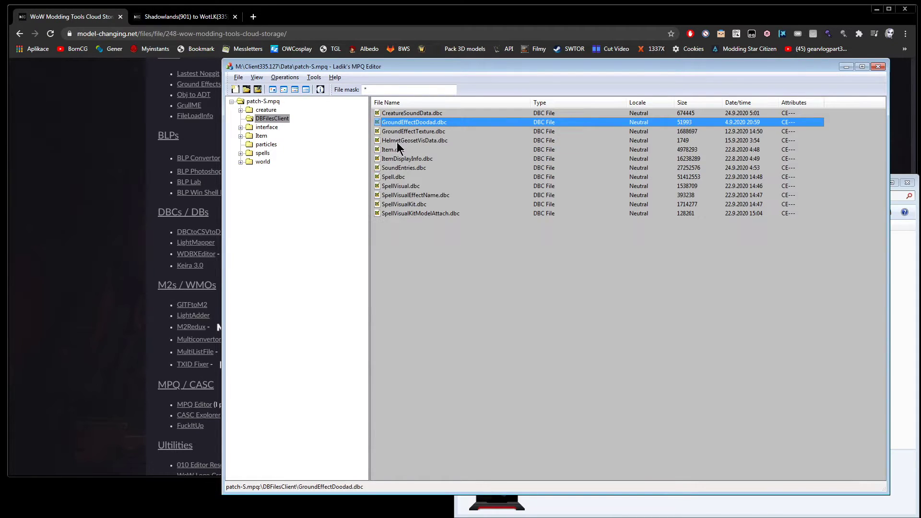
{"action": "left_click_drag", "start_coordinate": [431, 242], "coordinate": [400, 107]}
{"action": "left_click", "coordinate": [439, 207]}
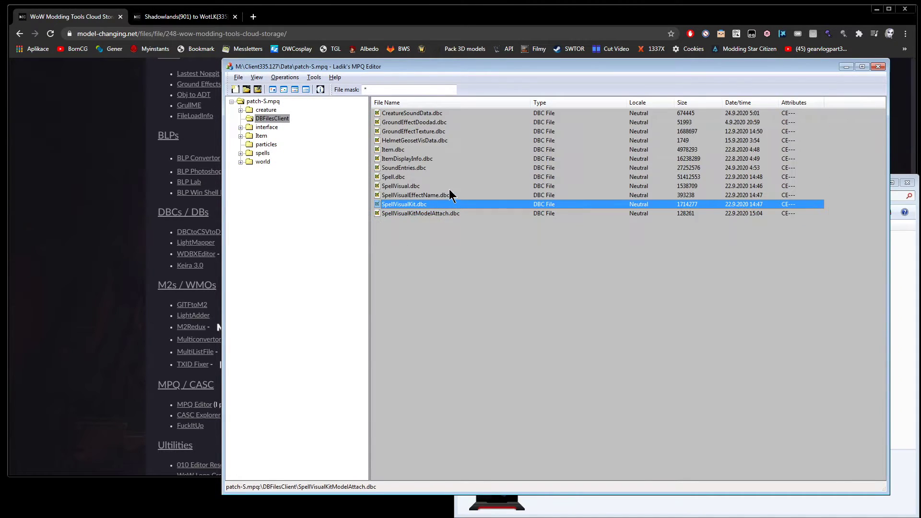
{"action": "left_click_drag", "start_coordinate": [402, 251], "coordinate": [399, 183]}
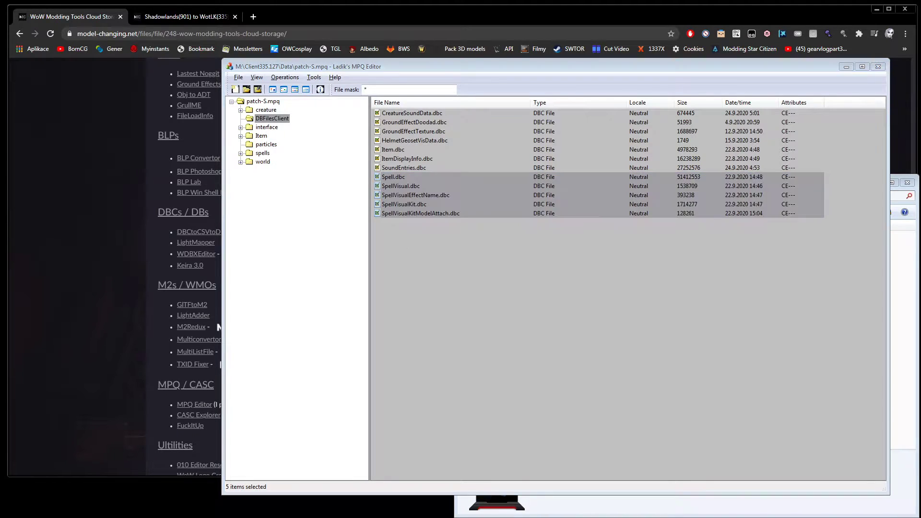
{"action": "left_click", "coordinate": [878, 66]}
Step: Move the client Data folder window aside and restart the world server from its console with "server restart 1 1"
{"action": "left_click", "coordinate": [726, 423]}
{"action": "left_click_drag", "start_coordinate": [619, 187], "coordinate": [457, 104]}
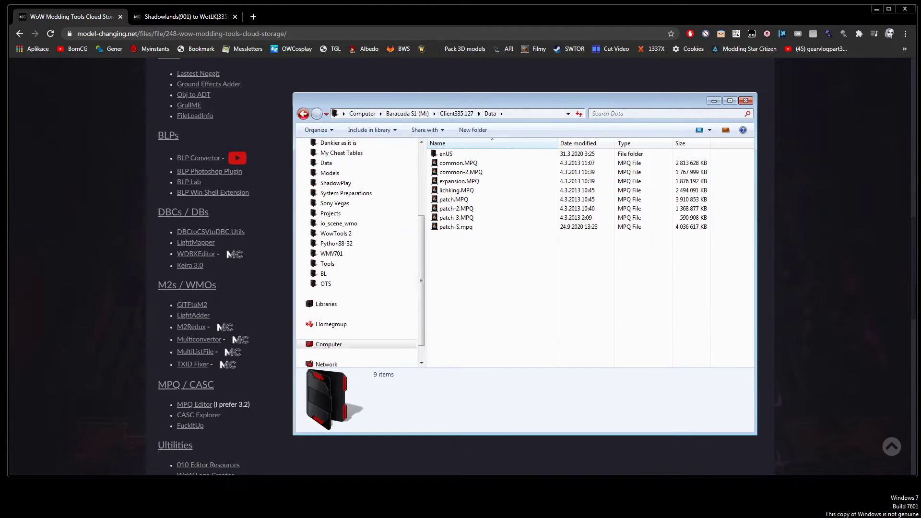
{"action": "key", "text": "alt+Tab"}
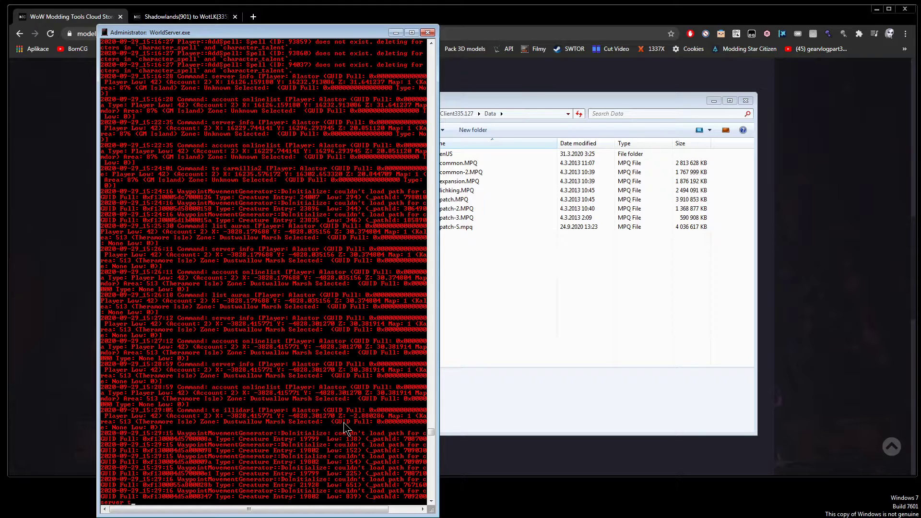
{"action": "type", "text": "server restart 1 1"}
{"action": "key", "text": "Return"}
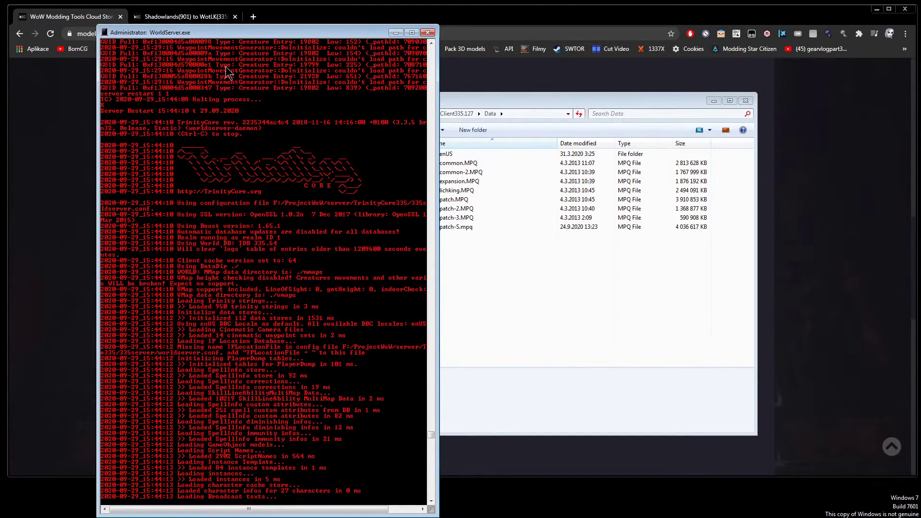
Step: Close the WoW Modding Tools page, arrange the browser and the server console side by side, and close the client Data folder
{"action": "left_click", "coordinate": [196, 17]}
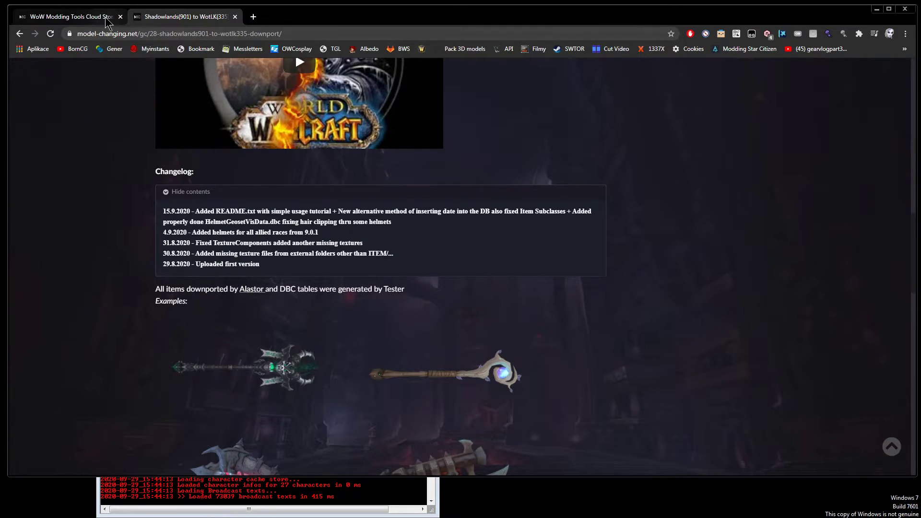
{"action": "left_click", "coordinate": [120, 17]}
{"action": "left_click_drag", "start_coordinate": [10, 13], "coordinate": [406, 5]}
{"action": "left_click_drag", "start_coordinate": [558, 11], "coordinate": [562, 45]}
{"action": "left_click_drag", "start_coordinate": [409, 31], "coordinate": [394, 1]}
{"action": "left_click_drag", "start_coordinate": [371, 32], "coordinate": [291, 18]}
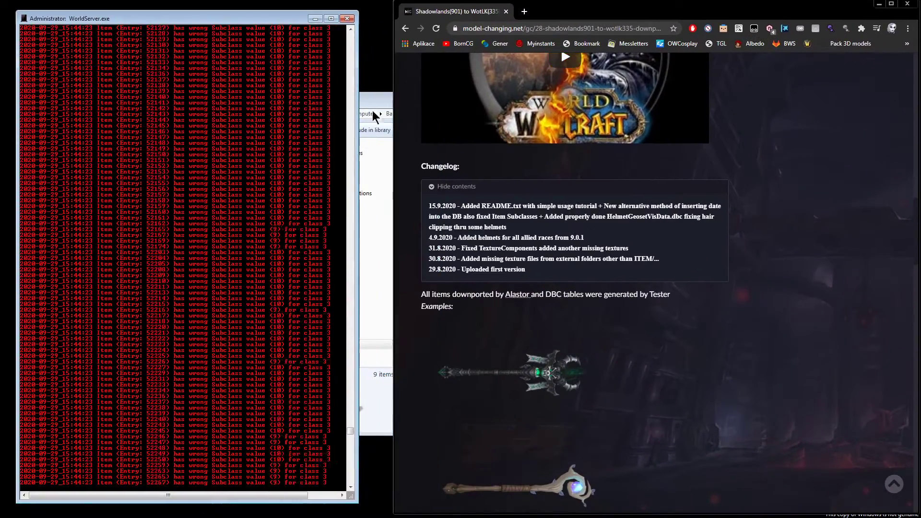
{"action": "left_click", "coordinate": [374, 117]}
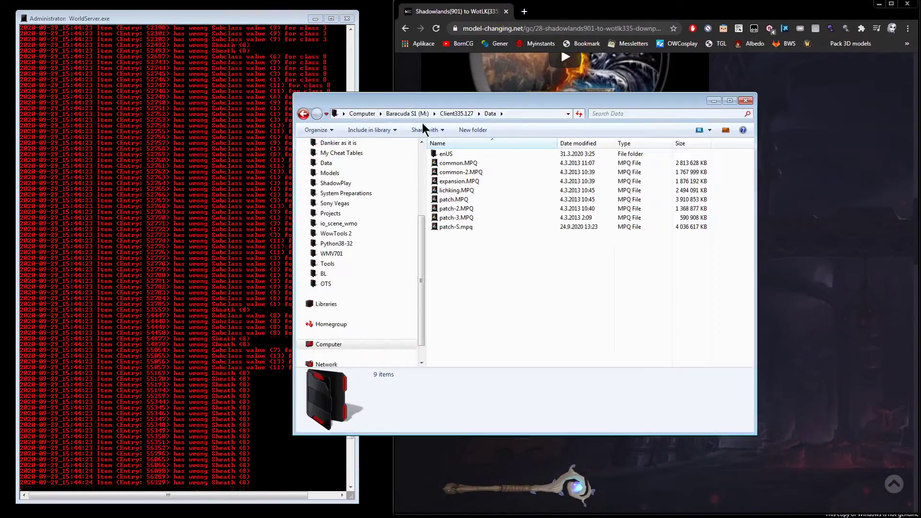
{"action": "left_click", "coordinate": [746, 101]}
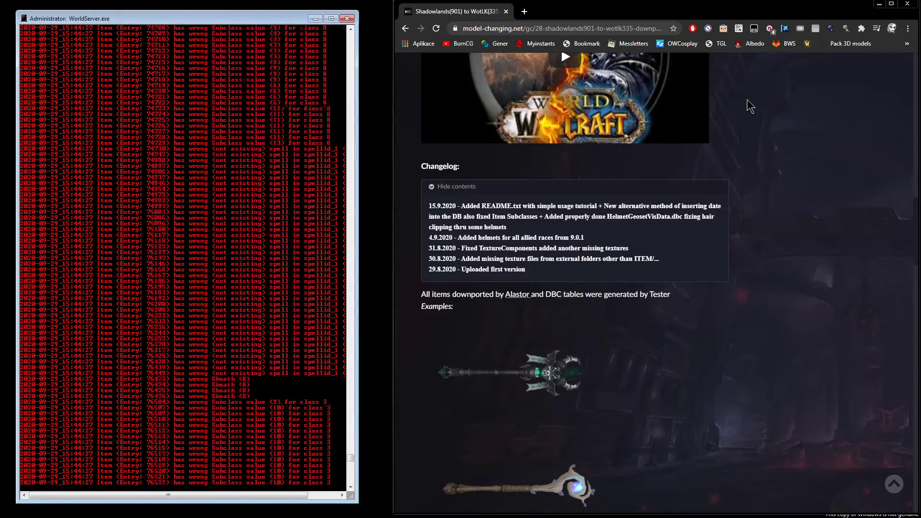
Step: Search the web for "wowhead sets warlock" and open the All Transmog Sets for Warlocks guide
{"action": "left_click", "coordinate": [619, 31]}
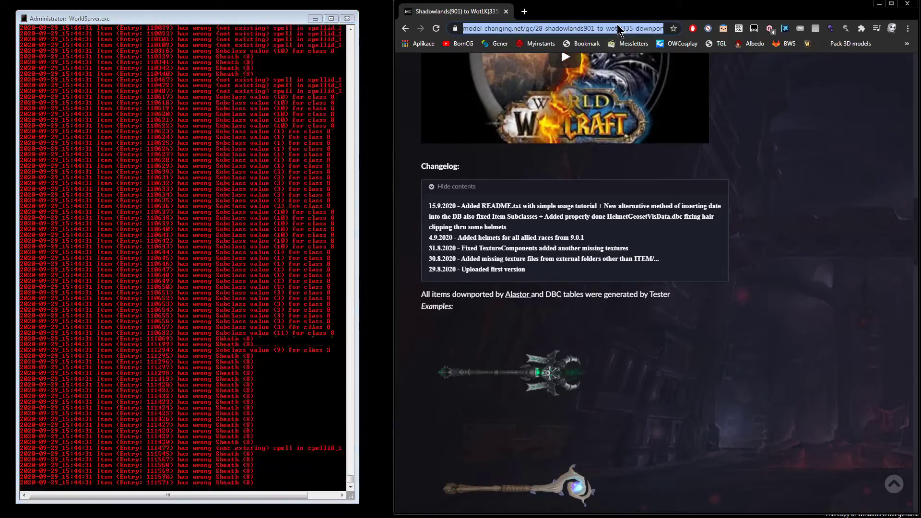
{"action": "type", "text": "wowhead sets warlock"}
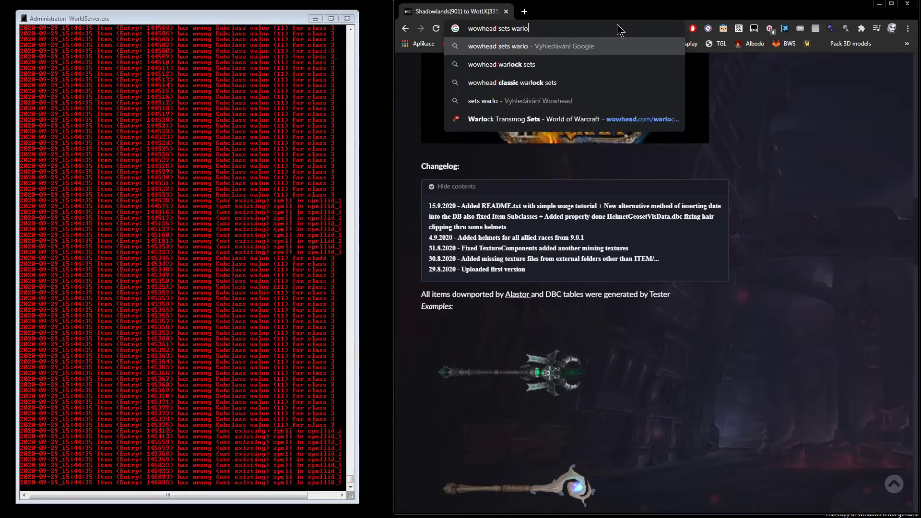
{"action": "key", "text": "Return"}
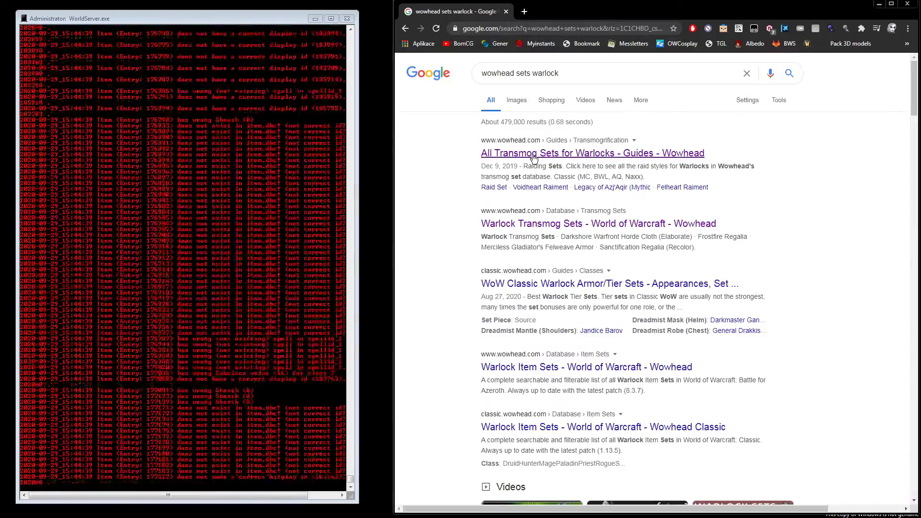
{"action": "left_click", "coordinate": [533, 158]}
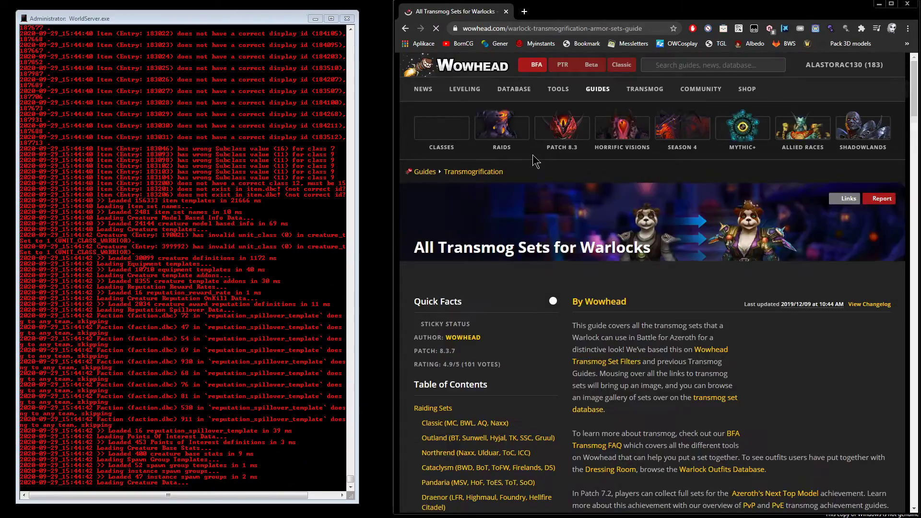
Step: Accept the privacy notice, widen the browser window, and look through the guide's raiding and PvP sets
{"action": "scroll", "coordinate": [576, 215], "scroll_direction": "down", "scroll_amount": 10}
{"action": "scroll", "coordinate": [610, 231], "scroll_direction": "down", "scroll_amount": 8}
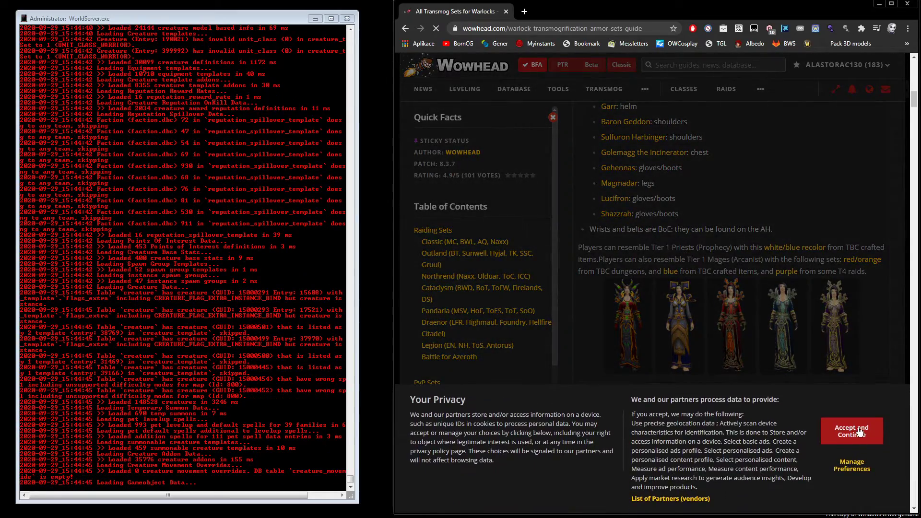
{"action": "left_click", "coordinate": [859, 433]}
{"action": "scroll", "coordinate": [815, 383], "scroll_direction": "down", "scroll_amount": 10}
{"action": "left_click_drag", "start_coordinate": [392, 211], "coordinate": [236, 211]}
{"action": "scroll", "coordinate": [672, 211], "scroll_direction": "down", "scroll_amount": 15}
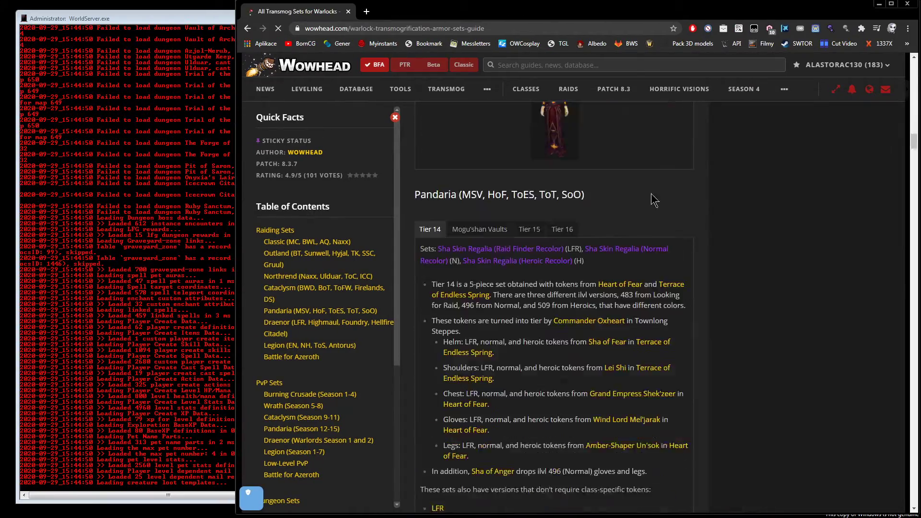
{"action": "scroll", "coordinate": [656, 202], "scroll_direction": "down", "scroll_amount": 20}
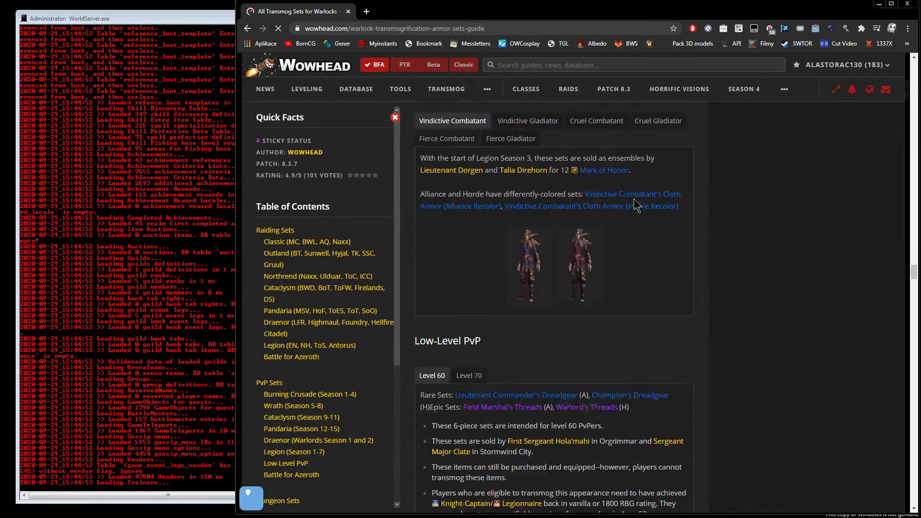
{"action": "scroll", "coordinate": [635, 204], "scroll_direction": "down", "scroll_amount": 10}
Step: Return to the search results, reposition the server console, and open Wowhead's Warlock Transmog Sets database page
{"action": "left_click", "coordinate": [248, 28]}
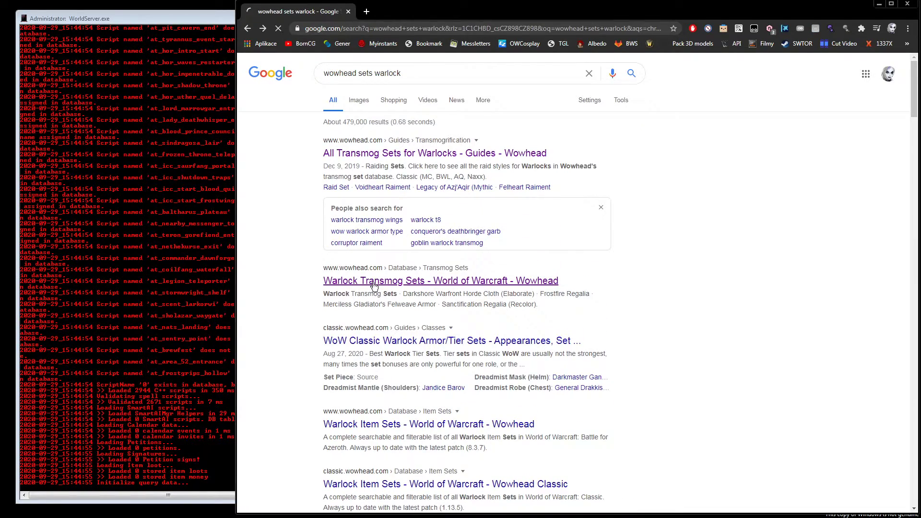
{"action": "left_click_drag", "start_coordinate": [151, 13], "coordinate": [136, 10]}
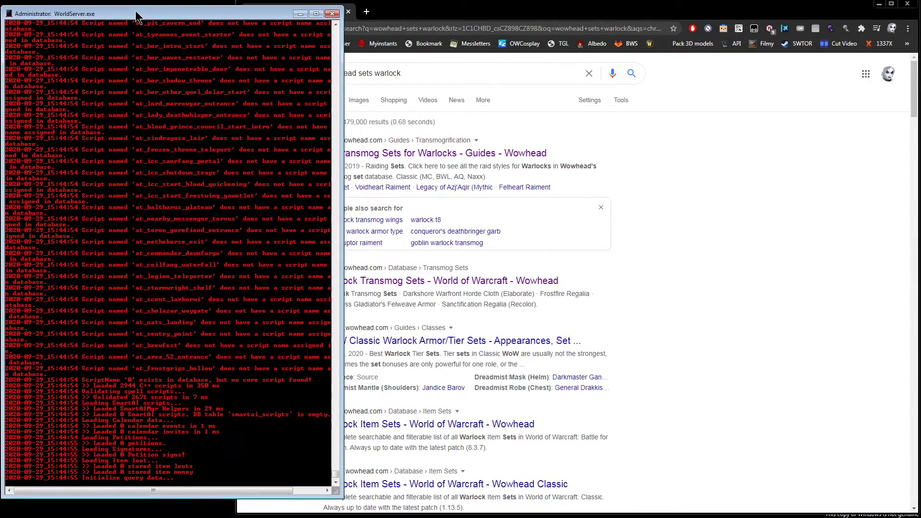
{"action": "left_click", "coordinate": [499, 15]}
{"action": "left_click", "coordinate": [339, 281]}
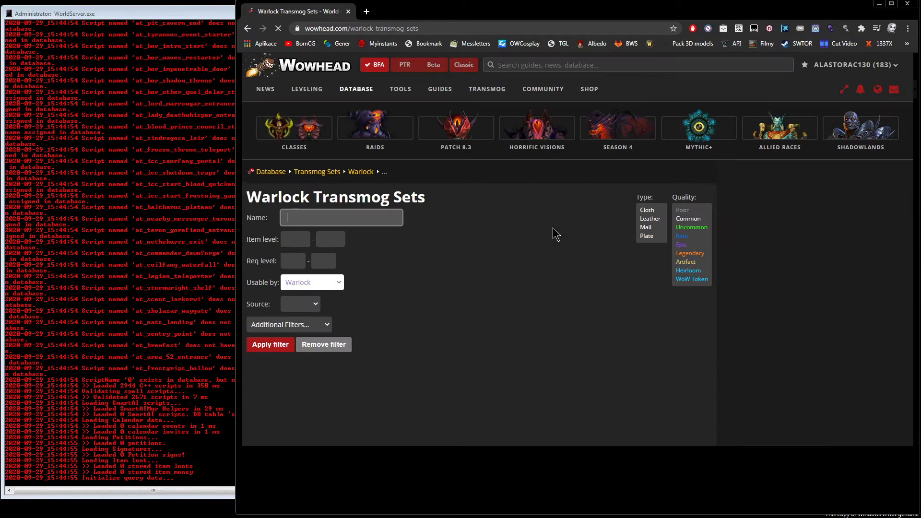
Step: Browse the first page of the warlock transmog set gallery for a set to test
{"action": "scroll", "coordinate": [455, 245], "scroll_direction": "down", "scroll_amount": 5}
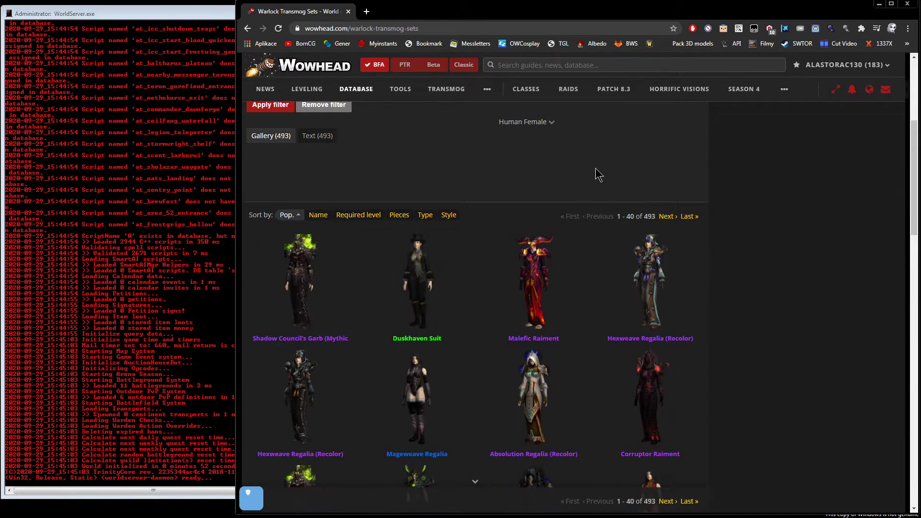
{"action": "scroll", "coordinate": [596, 170], "scroll_direction": "down", "scroll_amount": 5}
{"action": "scroll", "coordinate": [592, 216], "scroll_direction": "up", "scroll_amount": 3}
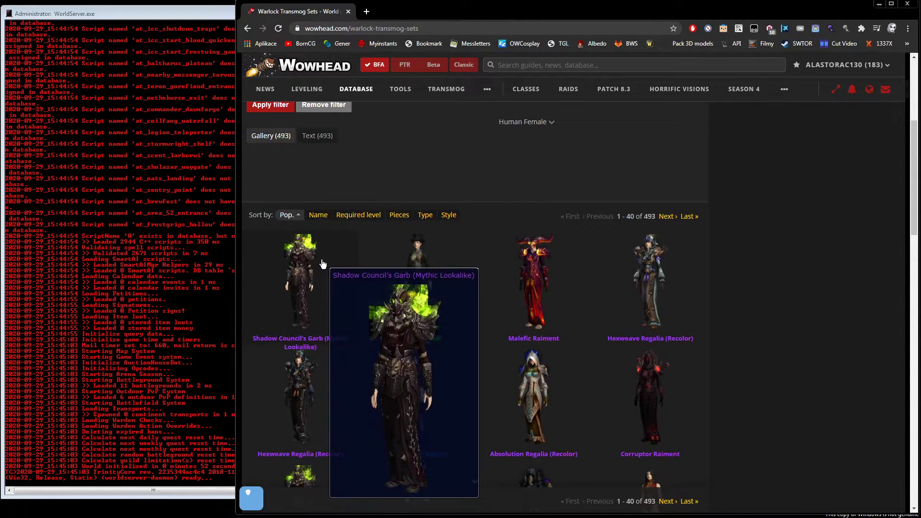
{"action": "scroll", "coordinate": [325, 266], "scroll_direction": "down", "scroll_amount": 3}
{"action": "scroll", "coordinate": [490, 312], "scroll_direction": "down", "scroll_amount": 5}
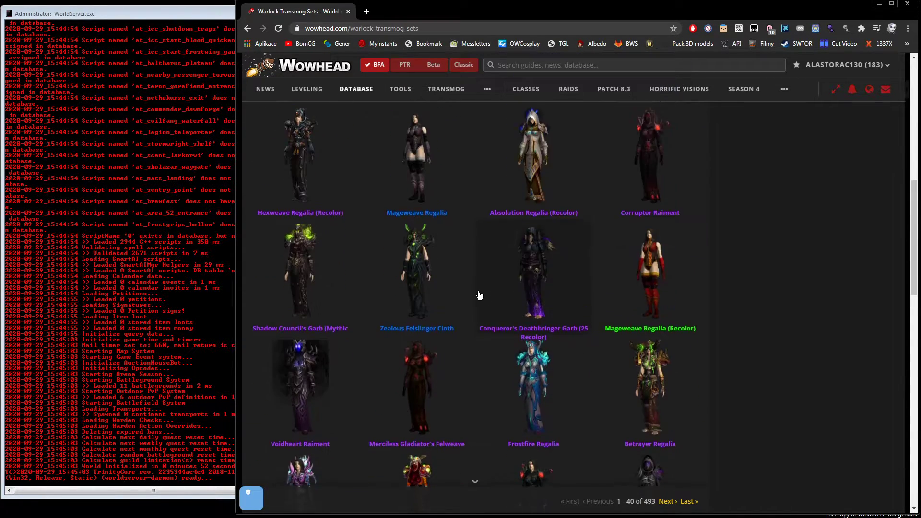
{"action": "scroll", "coordinate": [456, 297], "scroll_direction": "down", "scroll_amount": 2}
{"action": "scroll", "coordinate": [464, 298], "scroll_direction": "down", "scroll_amount": 3}
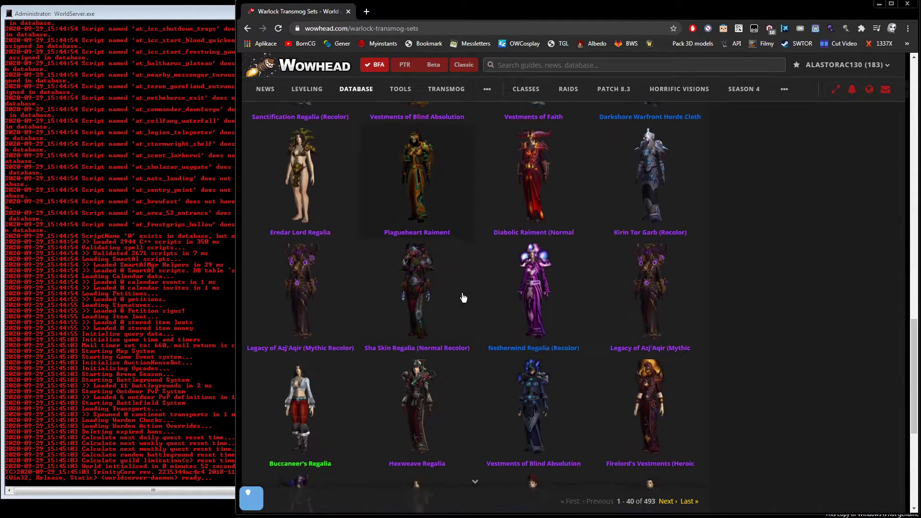
{"action": "scroll", "coordinate": [559, 261], "scroll_direction": "down", "scroll_amount": 6}
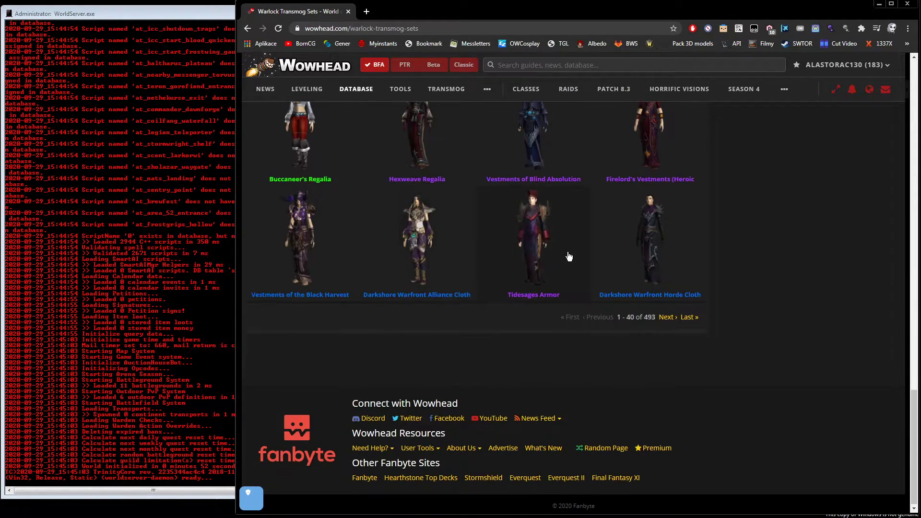
Step: Open the second page of the warlock transmog gallery and look through its sets
{"action": "left_click", "coordinate": [668, 318]}
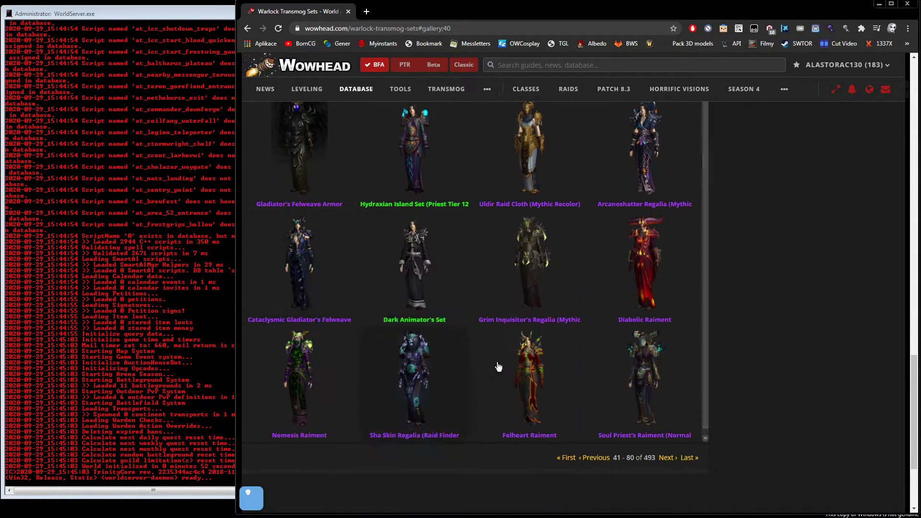
{"action": "scroll", "coordinate": [691, 418], "scroll_direction": "up", "scroll_amount": 5}
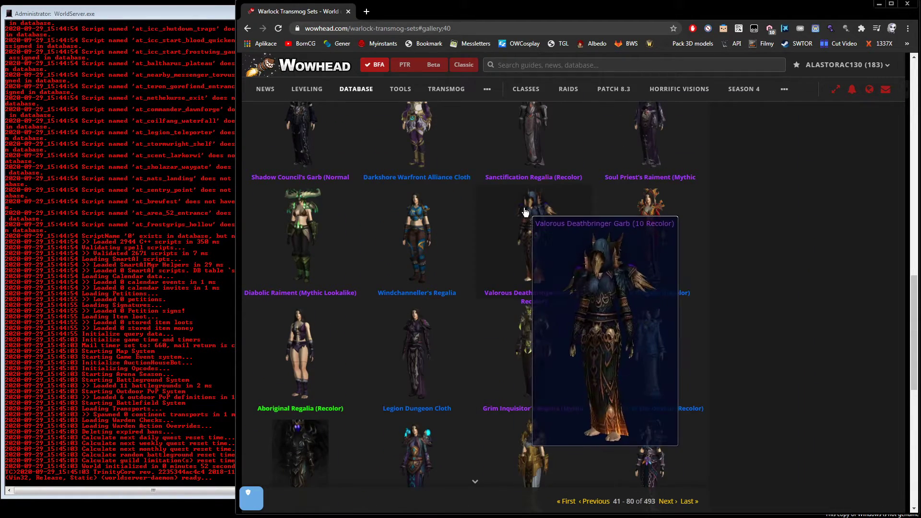
{"action": "scroll", "coordinate": [364, 213], "scroll_direction": "up", "scroll_amount": 2}
{"action": "scroll", "coordinate": [364, 213], "scroll_direction": "up", "scroll_amount": 7}
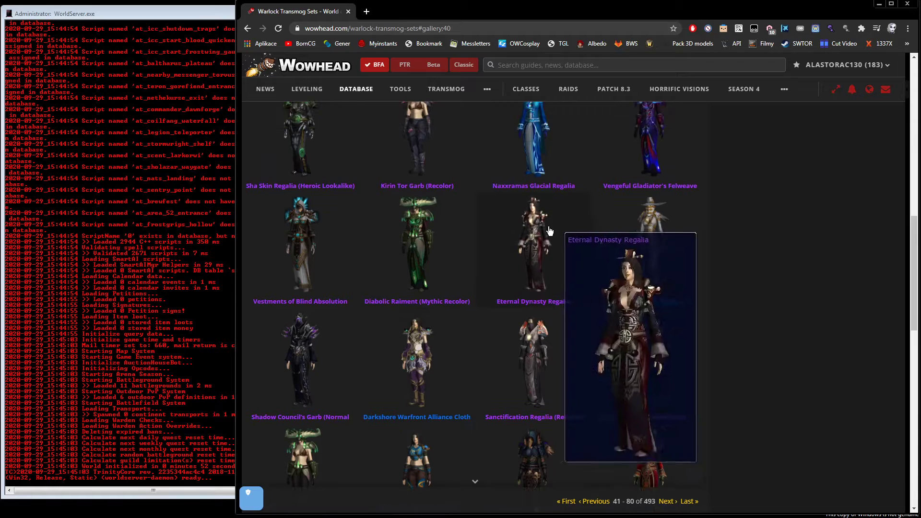
{"action": "scroll", "coordinate": [547, 237], "scroll_direction": "up", "scroll_amount": 5}
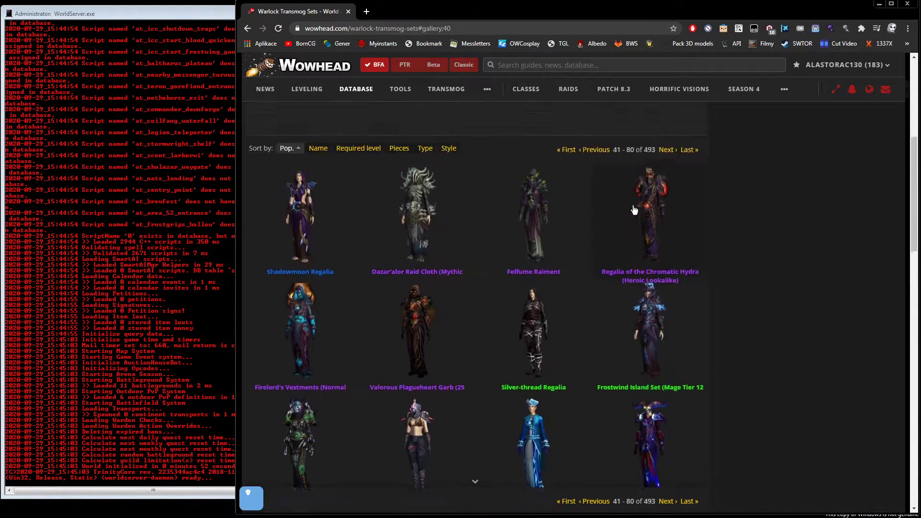
{"action": "scroll", "coordinate": [523, 301], "scroll_direction": "down", "scroll_amount": 20}
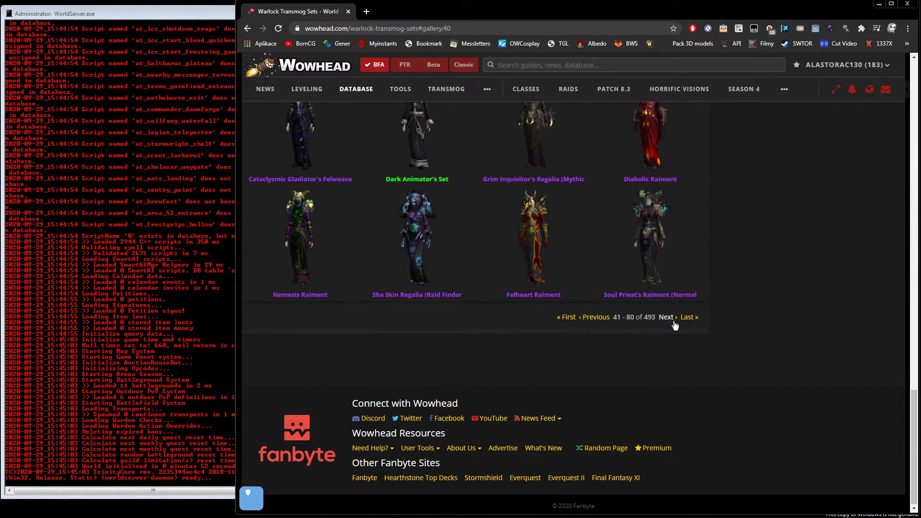
Step: Continue to the third page of the warlock transmog gallery and examine the set previews
{"action": "left_click", "coordinate": [667, 317]}
{"action": "mouse_move", "coordinate": [550, 242]}
{"action": "scroll", "coordinate": [530, 239], "scroll_direction": "up", "scroll_amount": 1}
{"action": "mouse_move", "coordinate": [406, 217]}
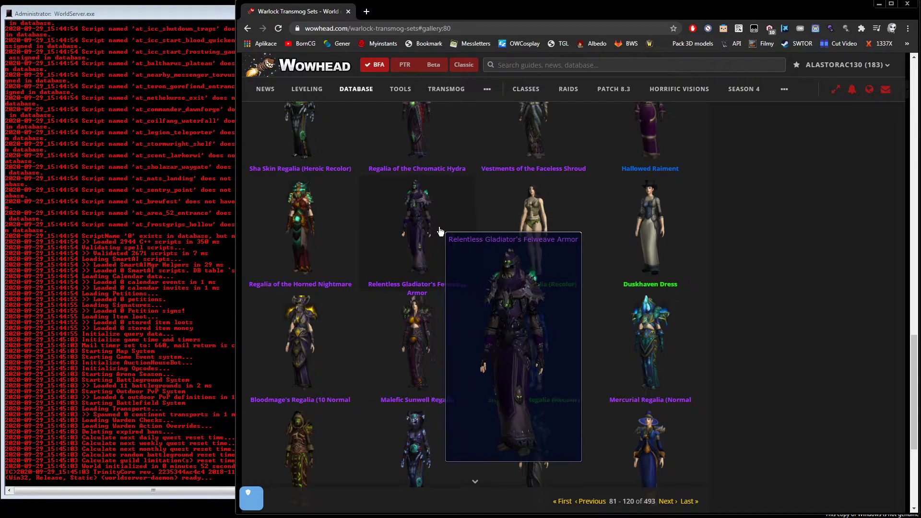
{"action": "scroll", "coordinate": [410, 288], "scroll_direction": "up", "scroll_amount": 5}
{"action": "scroll", "coordinate": [407, 374], "scroll_direction": "up", "scroll_amount": 10}
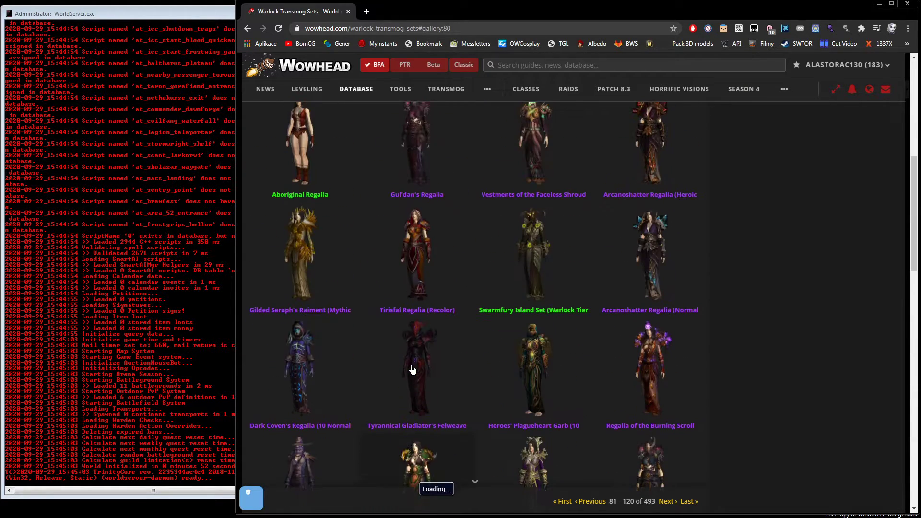
{"action": "scroll", "coordinate": [439, 361], "scroll_direction": "down", "scroll_amount": 10}
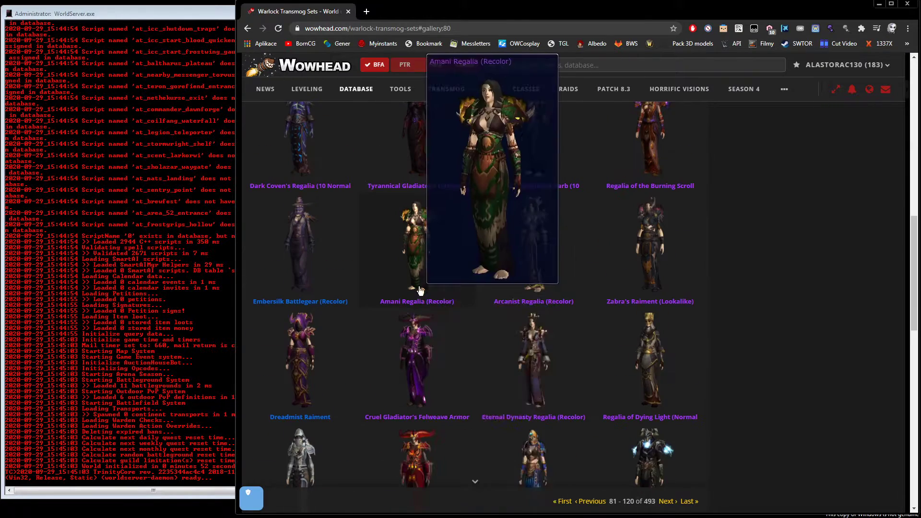
Step: Open the Tyrannical Gladiator's Felweave Armor (Horde Recolor) set page from the gallery and review its pieces
{"action": "mouse_move", "coordinate": [418, 140]}
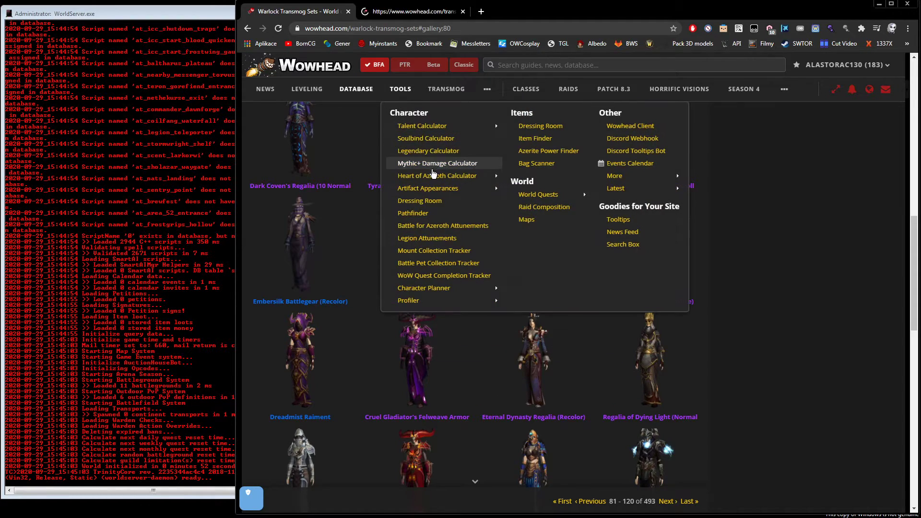
{"action": "mouse_move", "coordinate": [440, 154]}
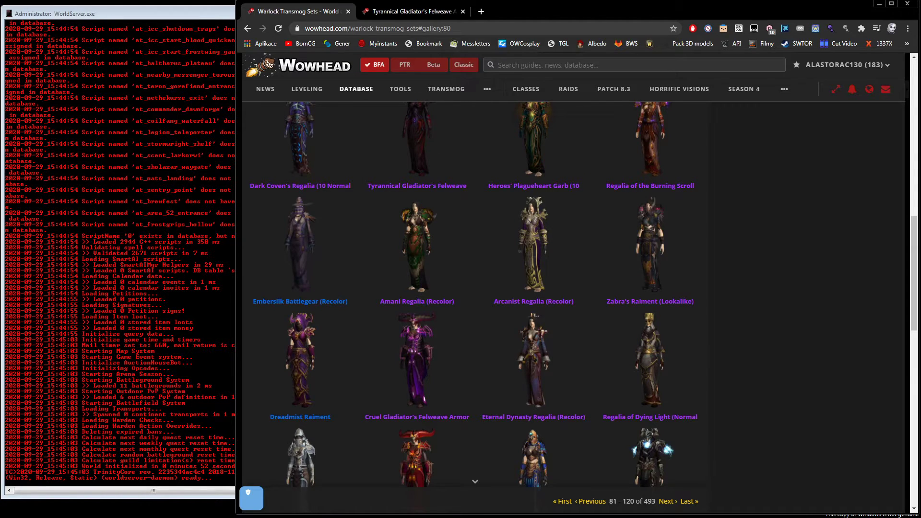
{"action": "left_click", "coordinate": [424, 12]}
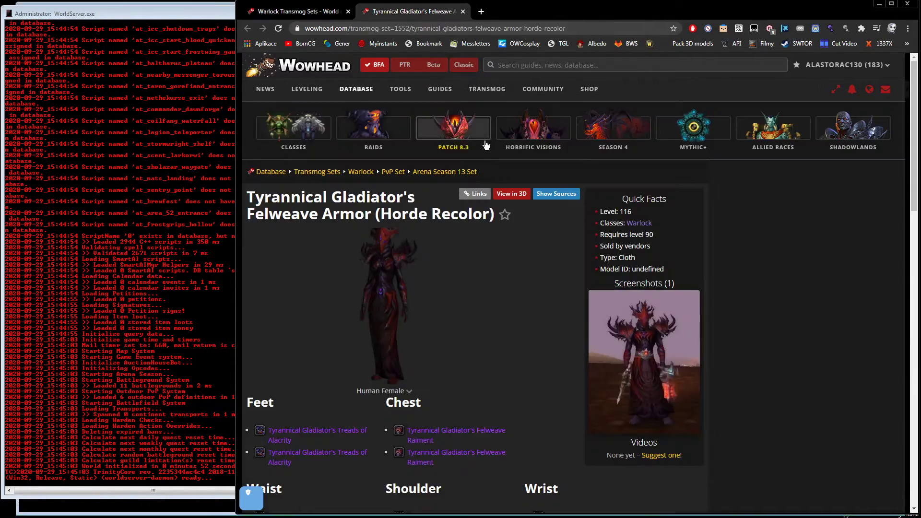
{"action": "scroll", "coordinate": [362, 290], "scroll_direction": "down", "scroll_amount": 3}
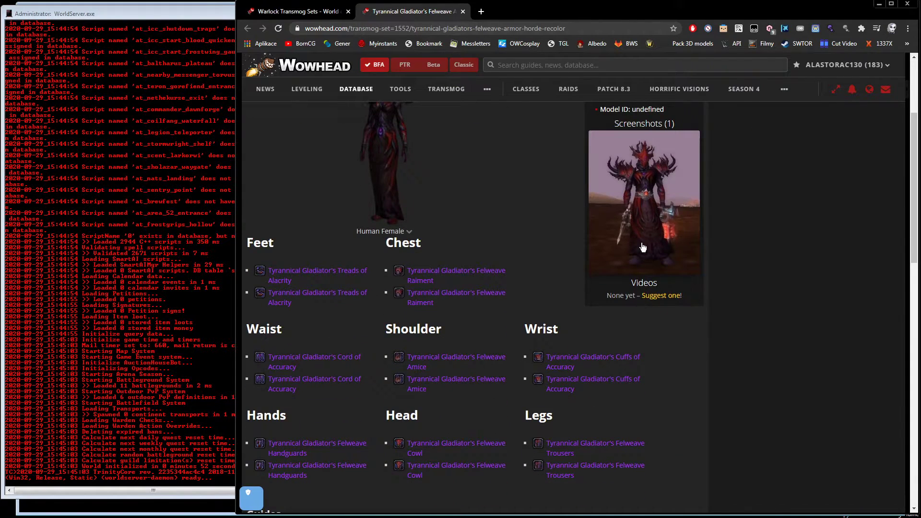
{"action": "scroll", "coordinate": [751, 209], "scroll_direction": "up", "scroll_amount": 3}
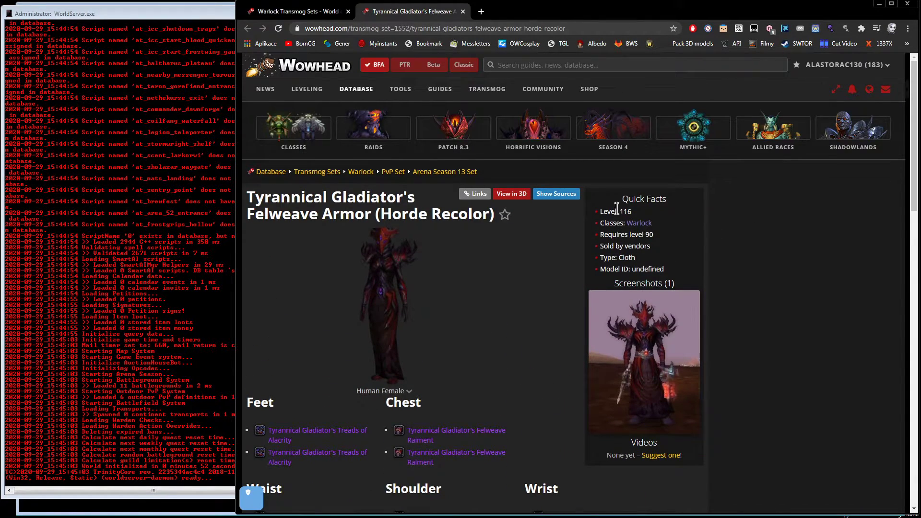
{"action": "scroll", "coordinate": [672, 240], "scroll_direction": "down", "scroll_amount": 10}
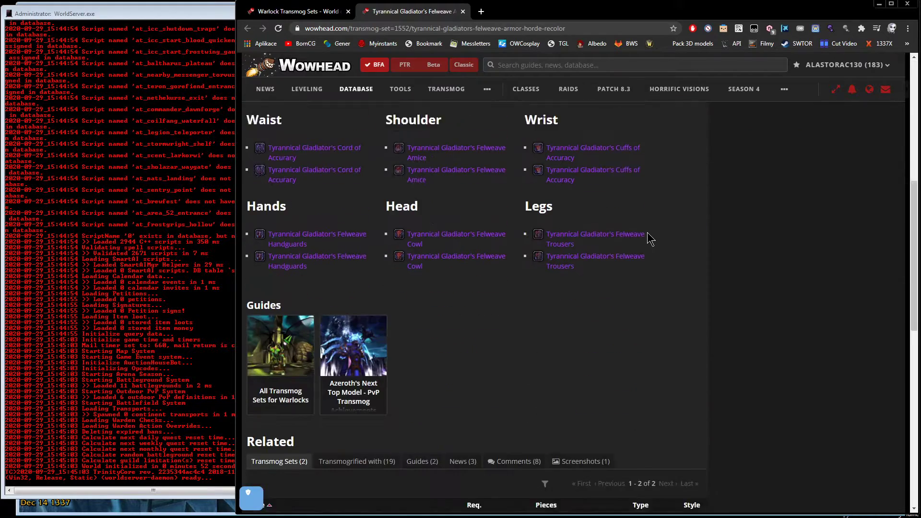
{"action": "scroll", "coordinate": [364, 277], "scroll_direction": "up", "scroll_amount": 10}
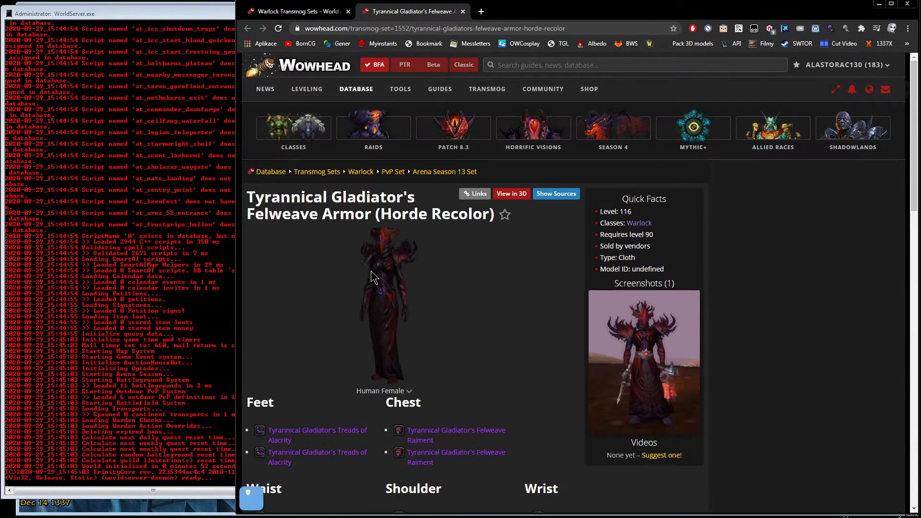
{"action": "scroll", "coordinate": [360, 307], "scroll_direction": "down", "scroll_amount": 2}
Step: Minimize the server console, log in to World of Warcraft with the account password, and enter the world with the selected death knight
{"action": "left_click", "coordinate": [139, 156]}
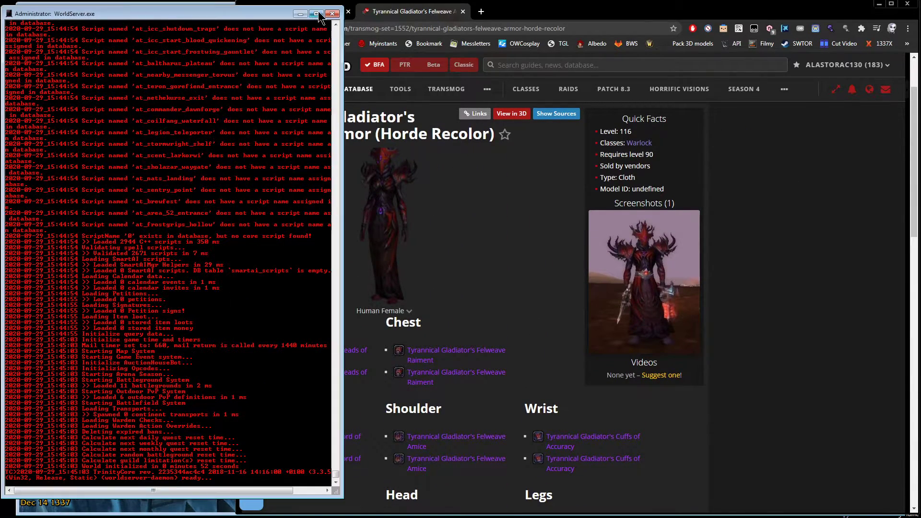
{"action": "left_click", "coordinate": [301, 15]}
{"action": "left_click", "coordinate": [169, 169]}
{"action": "left_click", "coordinate": [402, 318]}
{"action": "type", "text": "a"}
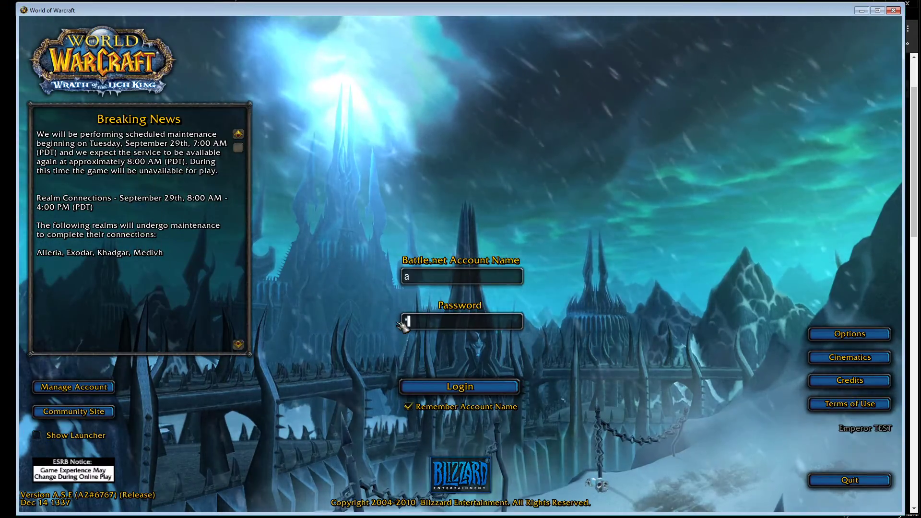
{"action": "key", "text": "Return"}
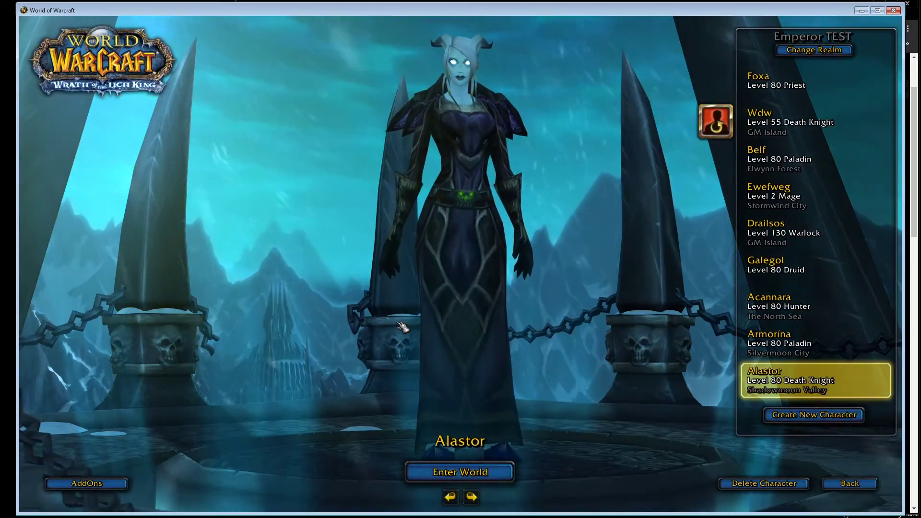
{"action": "key", "text": "Return"}
Step: Return to Wowhead, open the set's Felweave Raiment chest item page, and copy its item ID 94375
{"action": "key", "text": "alt+Tab"}
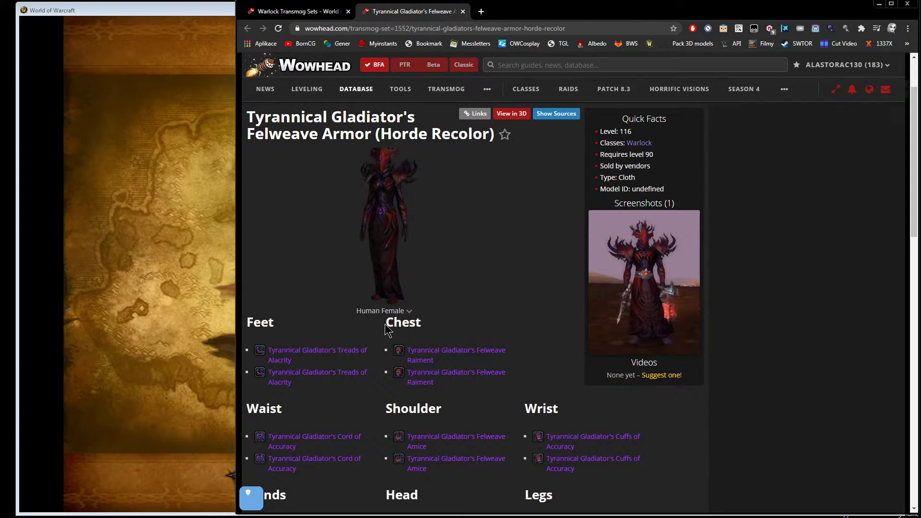
{"action": "middle_click", "coordinate": [442, 354]}
{"action": "left_click", "coordinate": [514, 17]}
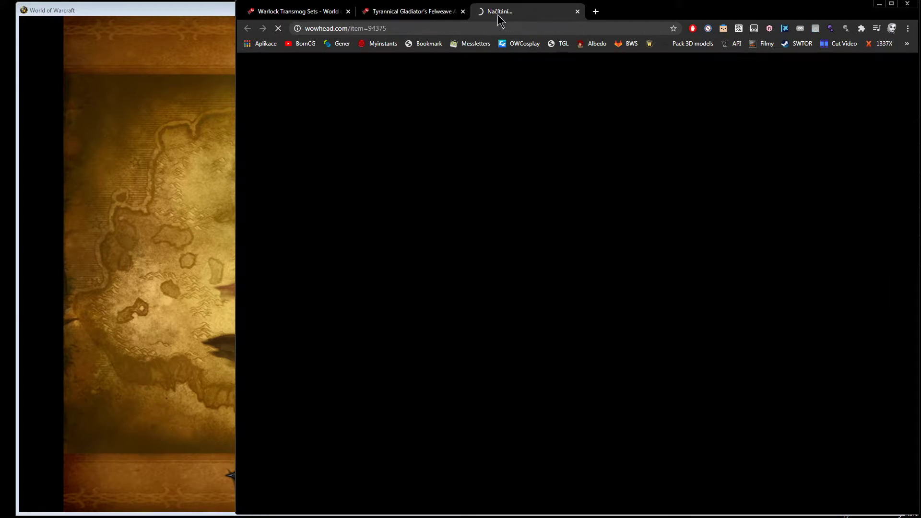
{"action": "left_click_drag", "start_coordinate": [368, 28], "coordinate": [387, 28]}
{"action": "key", "text": "ctrl+c"}
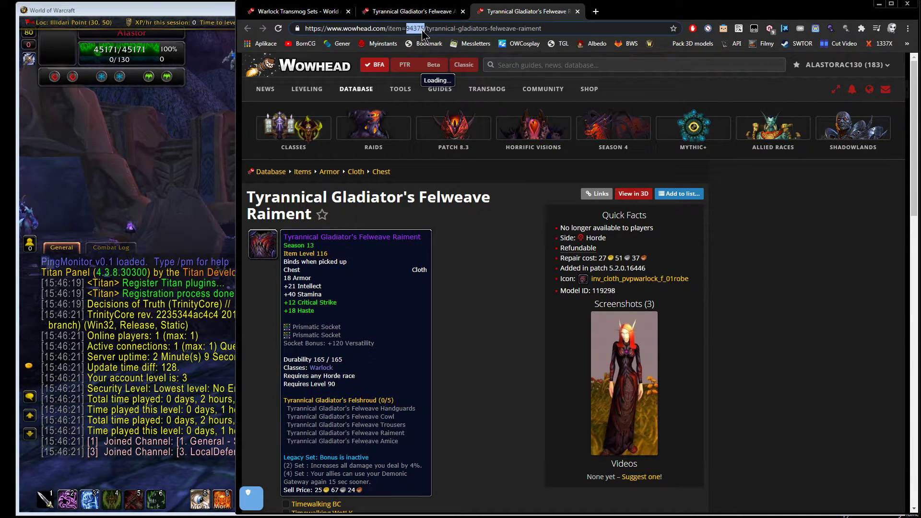
Step: Switch to World of Warcraft and create the chest piece with the .add command and item ID 94375
{"action": "key", "text": "alt+Tab"}
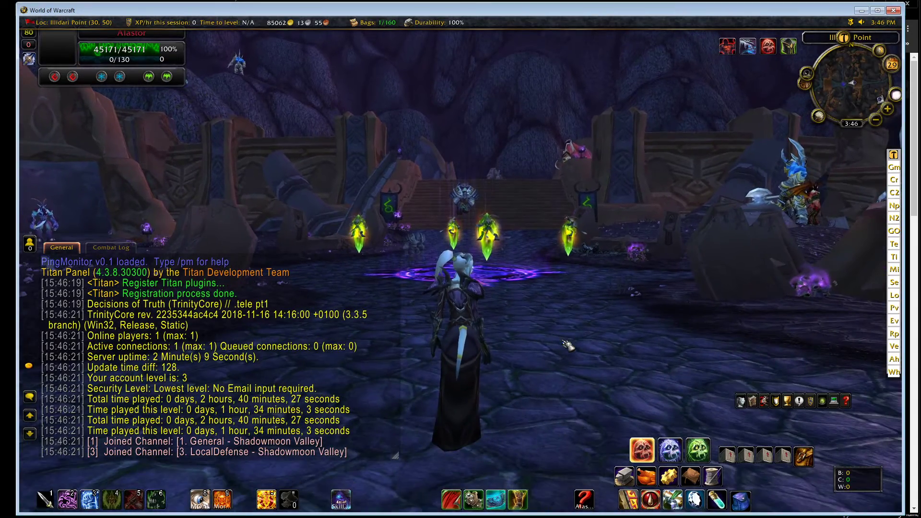
{"action": "key", "text": "Return"}
{"action": "type", "text": ".add"}
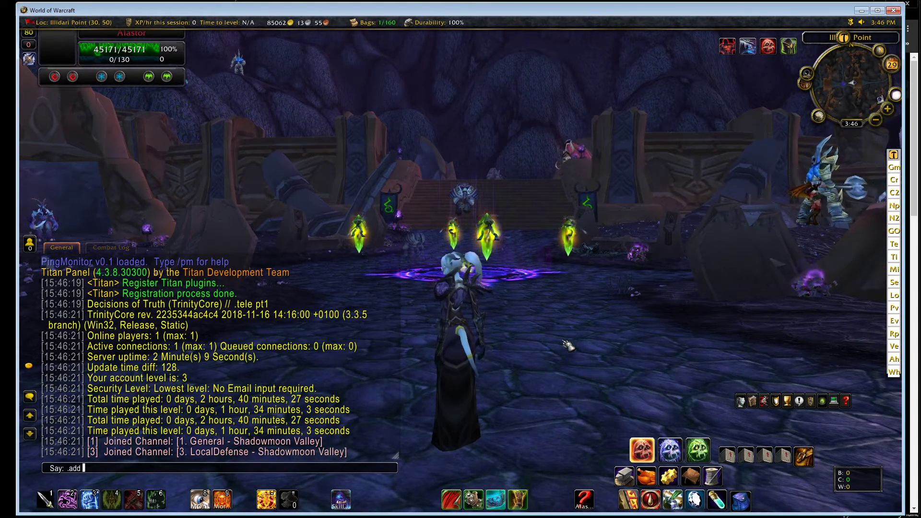
{"action": "key", "text": "ctrl+v"}
{"action": "key", "text": "Return"}
Step: Equip the Tyrannical Gladiator's Felweave Raiment from the bags and inspect it on the character
{"action": "key", "text": "b"}
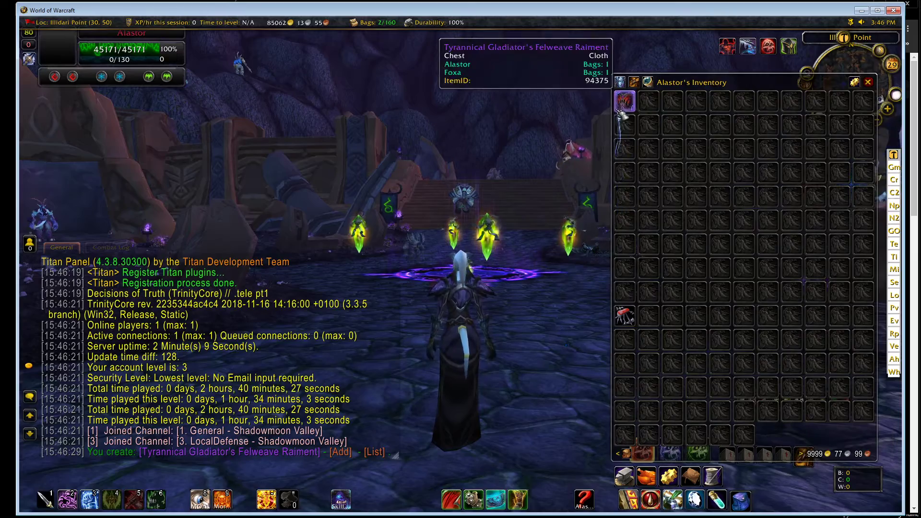
{"action": "right_click", "coordinate": [626, 104]}
{"action": "scroll", "coordinate": [528, 259], "scroll_direction": "up", "scroll_amount": 5}
{"action": "mouse_move", "coordinate": [528, 259]}
{"action": "left_mouse_down"}
{"action": "mouse_move", "coordinate": [412, 259]}
{"action": "mouse_move", "coordinate": [316, 230]}
{"action": "left_mouse_up"}
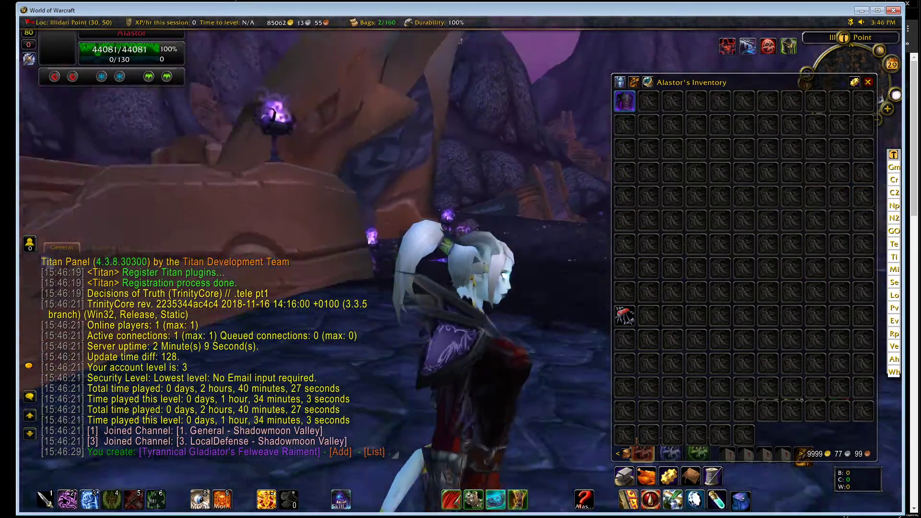
{"action": "scroll", "coordinate": [530, 264], "scroll_direction": "down", "scroll_amount": 2}
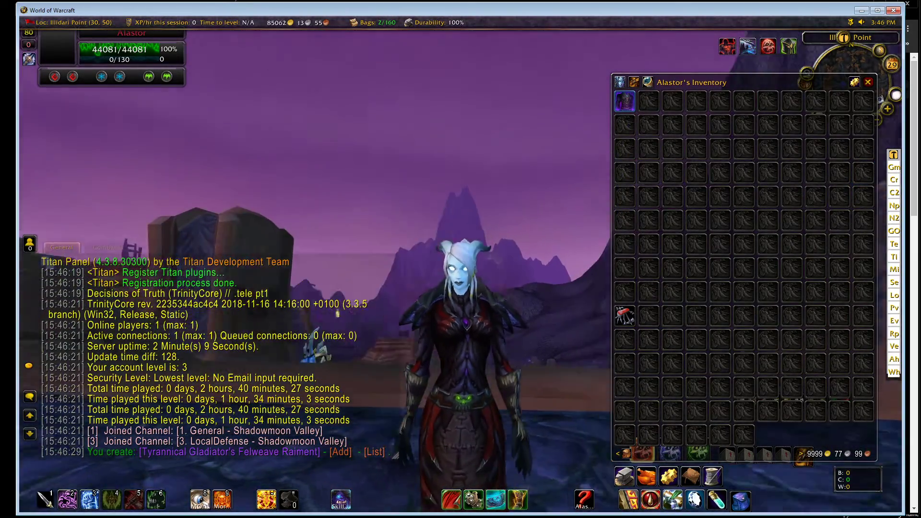
Step: Go back to the Wowhead set page, open the Felweave Amice shoulder item, and copy its item ID 94398
{"action": "key", "text": "alt+Tab"}
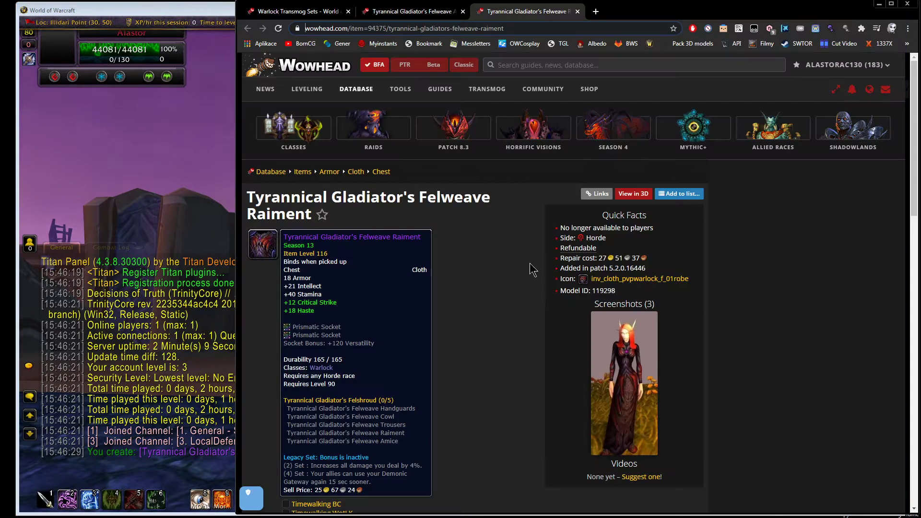
{"action": "scroll", "coordinate": [521, 237], "scroll_direction": "down", "scroll_amount": 3}
{"action": "left_click", "coordinate": [416, 19]}
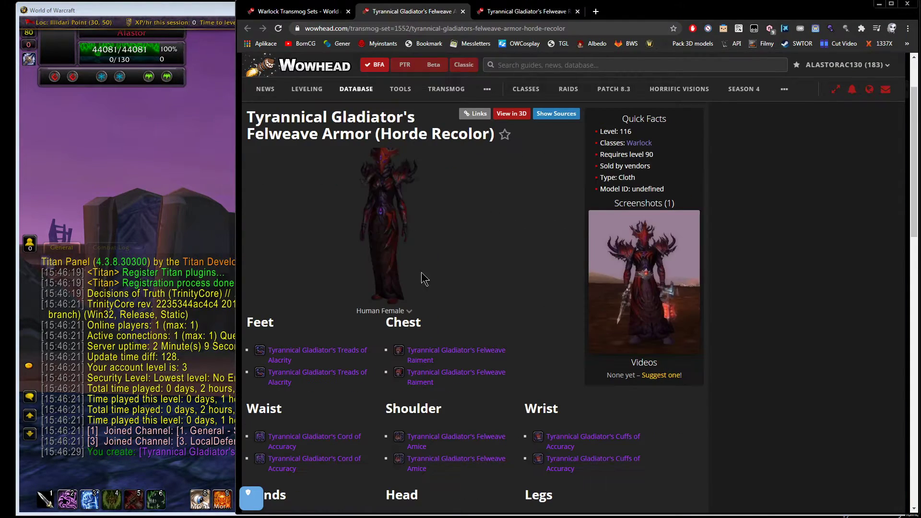
{"action": "scroll", "coordinate": [475, 283], "scroll_direction": "down", "scroll_amount": 3}
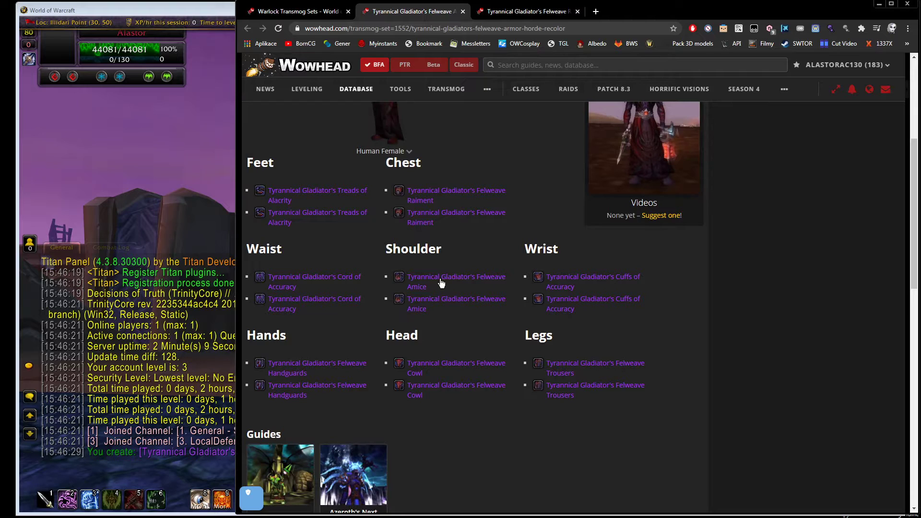
{"action": "left_click", "coordinate": [625, 13]}
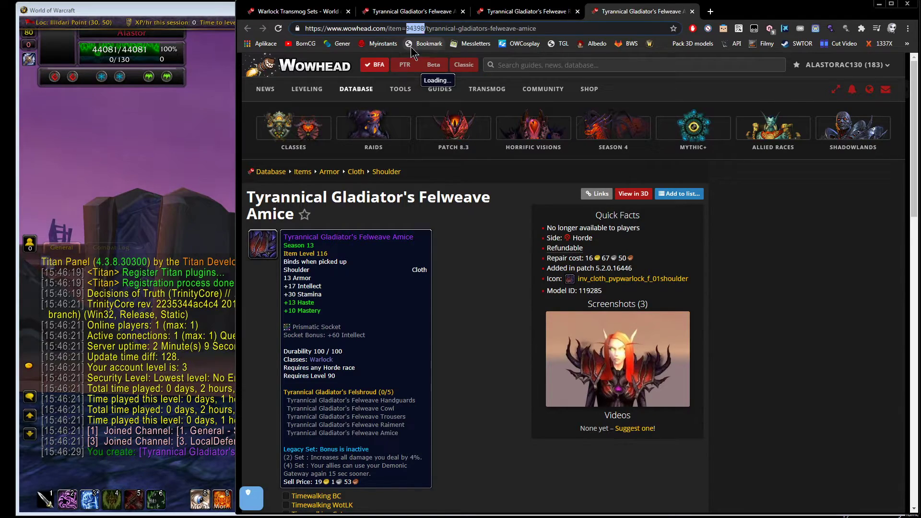
Step: Switch to the game and create the shoulder piece with the .add command and item ID 94398
{"action": "left_click", "coordinate": [122, 154]}
{"action": "key", "text": "Return"}
{"action": "type", "text": ".add"}
{"action": "key", "text": "ctrl+v"}
{"action": "key", "text": "Return"}
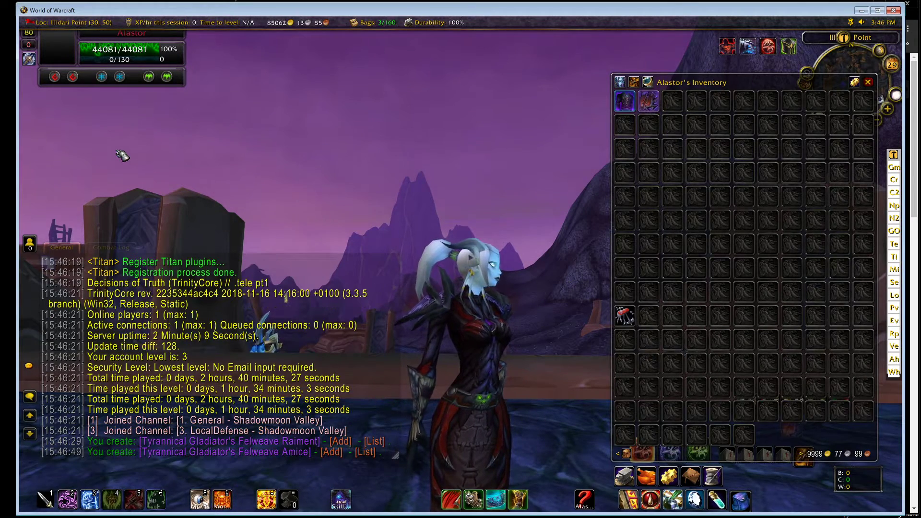
Step: Equip the Tyrannical Gladiator's Felweave Amice from the bags and inspect the shoulders on the character
{"action": "right_click", "coordinate": [650, 106]}
{"action": "scroll", "coordinate": [569, 205], "scroll_direction": "up", "scroll_amount": 4}
{"action": "left_click_drag", "start_coordinate": [569, 205], "coordinate": [580, 249]}
{"action": "scroll", "coordinate": [461, 207], "scroll_direction": "down", "scroll_amount": 2}
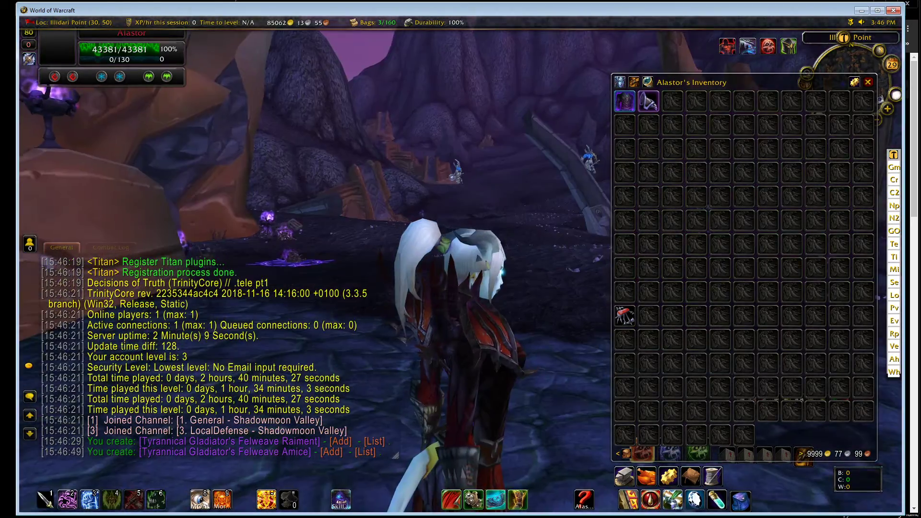
{"action": "scroll", "coordinate": [524, 254], "scroll_direction": "down", "scroll_amount": 2}
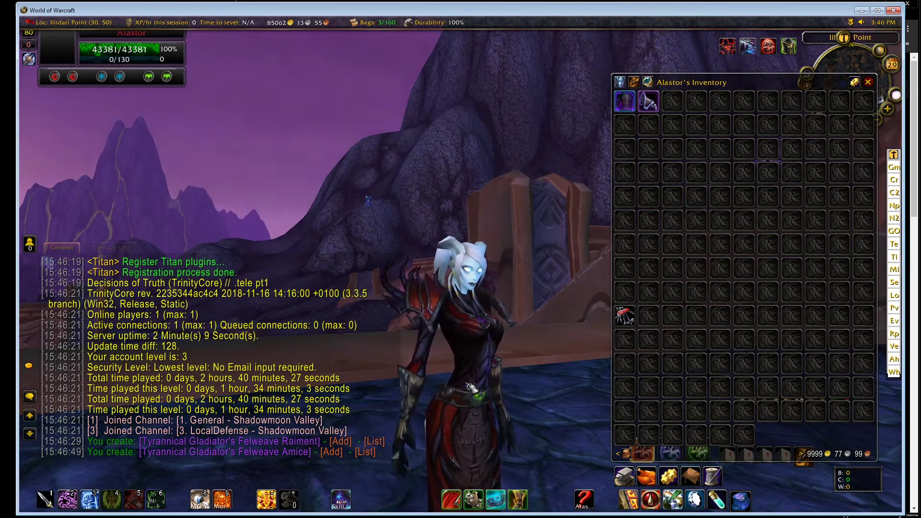
Step: Look up "Tyrannical Gladiator's Felweave" items with .lo i, then preview and add the cowl with ID 100112
{"action": "key", "text": "Return"}
{"action": "type", "text": "."}
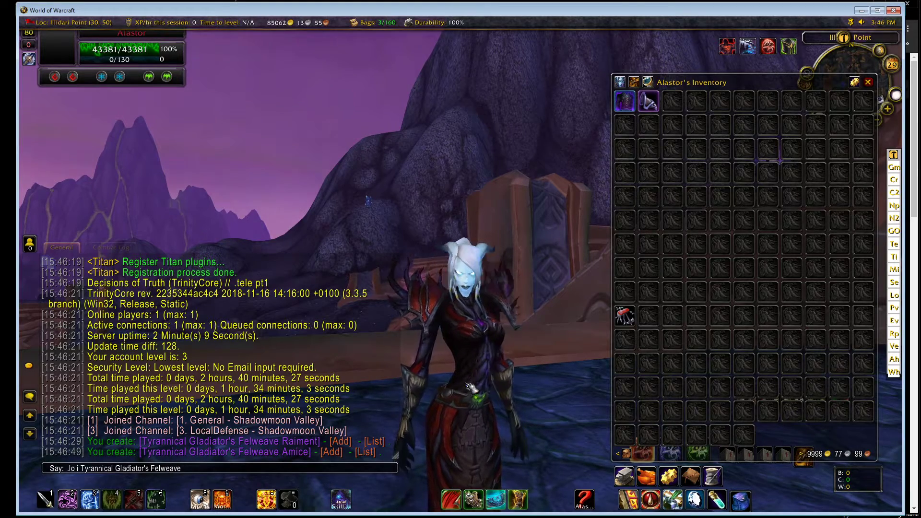
{"action": "key", "text": "Return"}
{"action": "left_click", "coordinate": [272, 453], "text": "ctrl"}
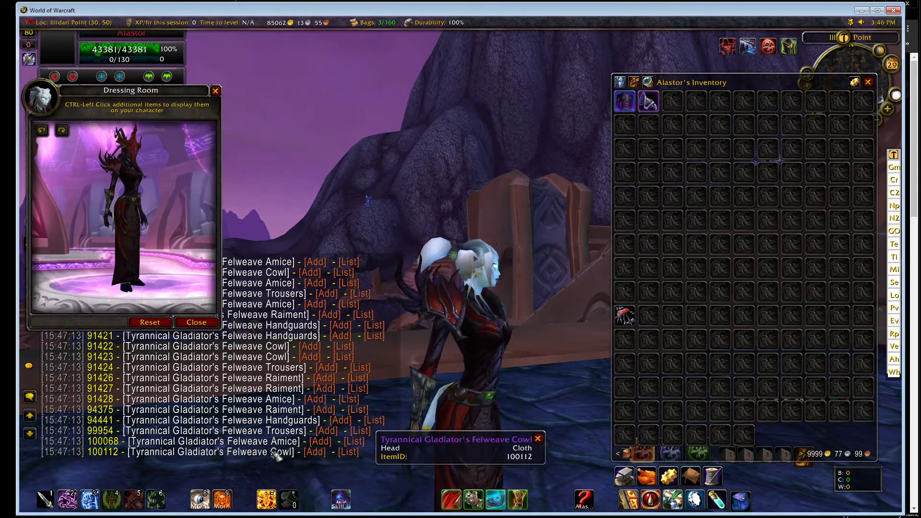
{"action": "left_click", "coordinate": [315, 453]}
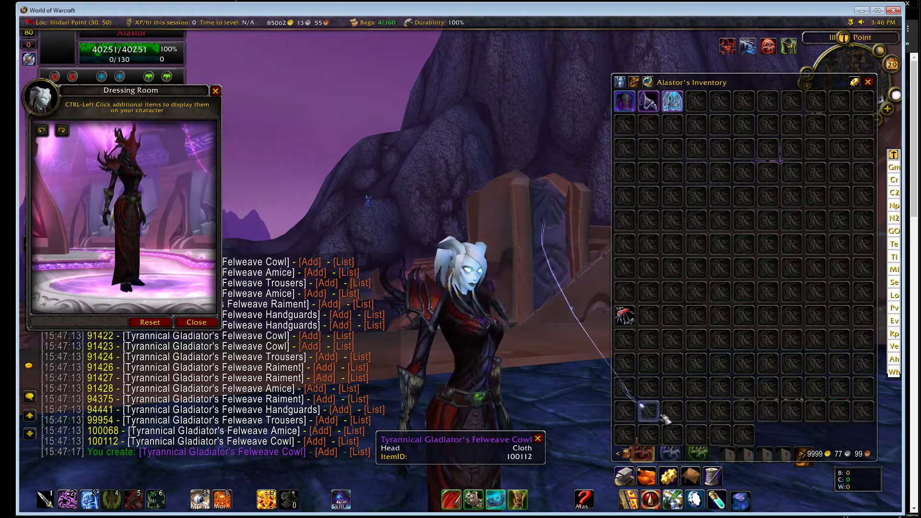
Step: Enable Show Helm in the interface display options and inspect the equipped cowl on the character
{"action": "key", "text": "Escape"}
{"action": "key", "text": "Escape"}
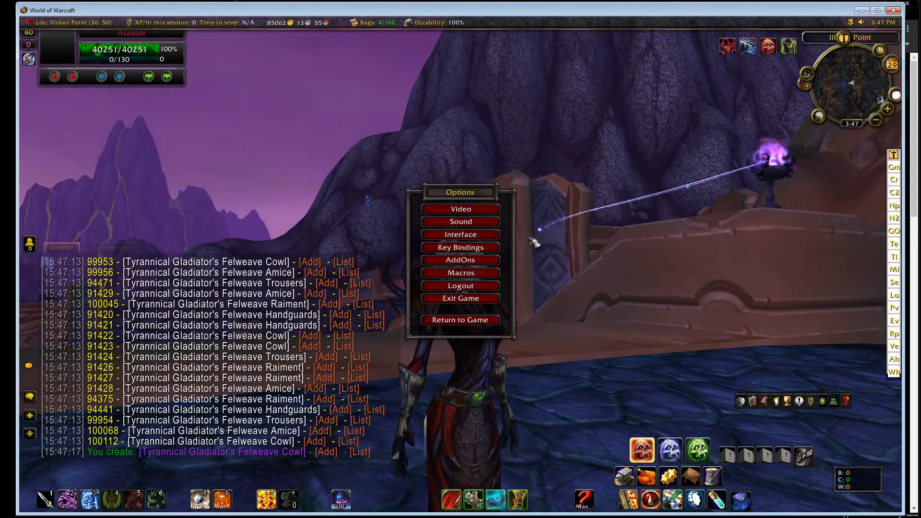
{"action": "left_click", "coordinate": [470, 237]}
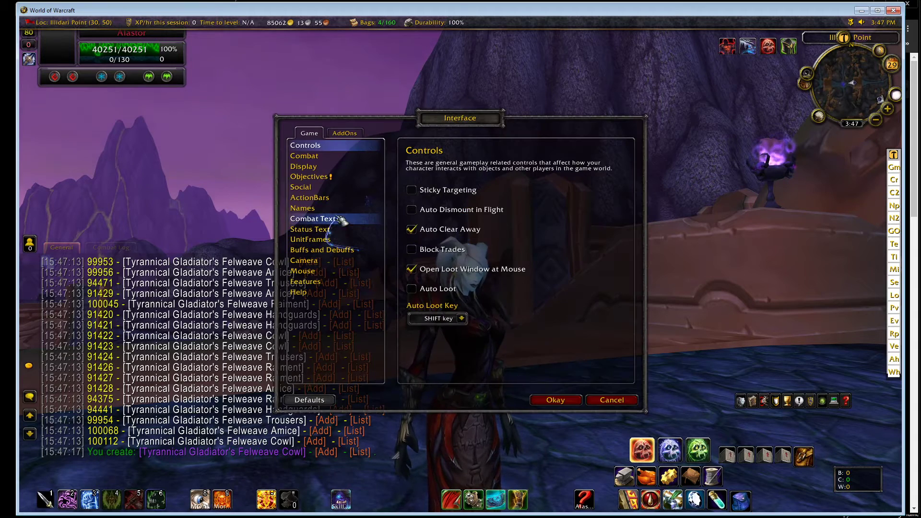
{"action": "left_click", "coordinate": [334, 169]}
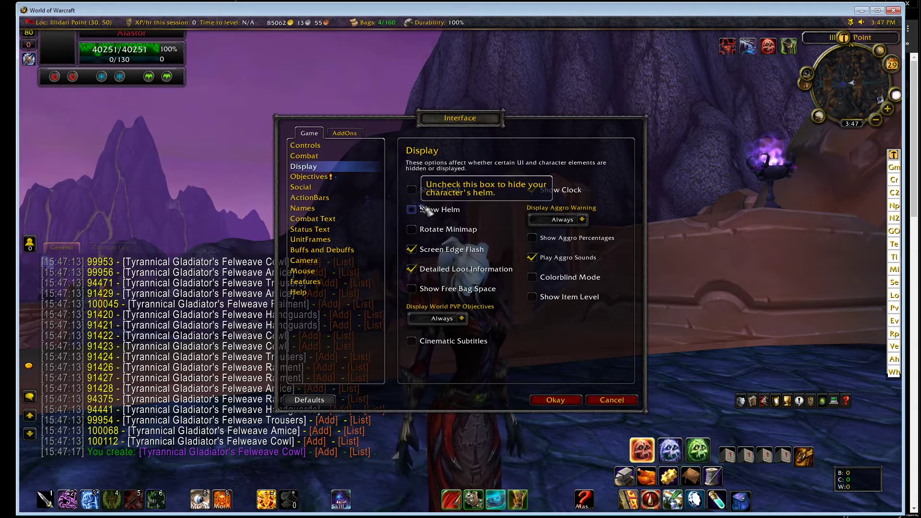
{"action": "left_click", "coordinate": [571, 397]}
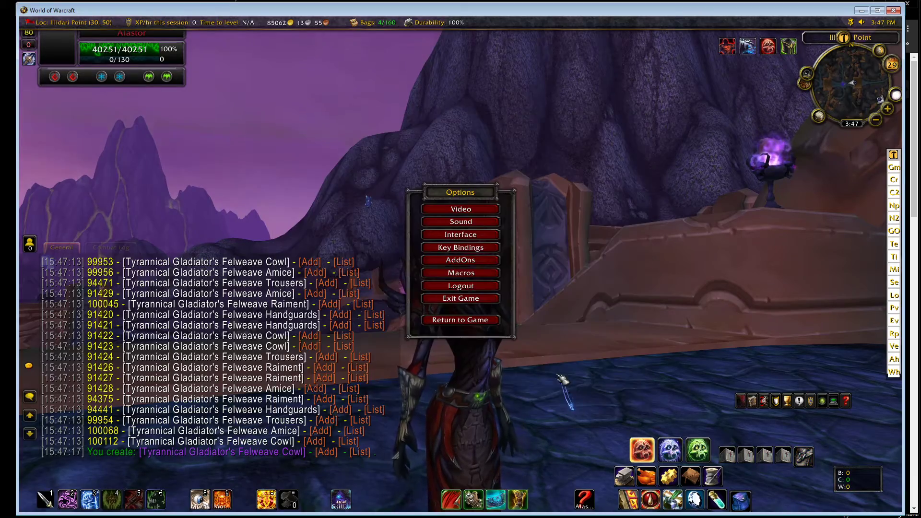
{"action": "left_click", "coordinate": [477, 322]}
{"action": "scroll", "coordinate": [478, 322], "scroll_direction": "up", "scroll_amount": 3}
{"action": "left_click_drag", "start_coordinate": [477, 323], "coordinate": [436, 266]}
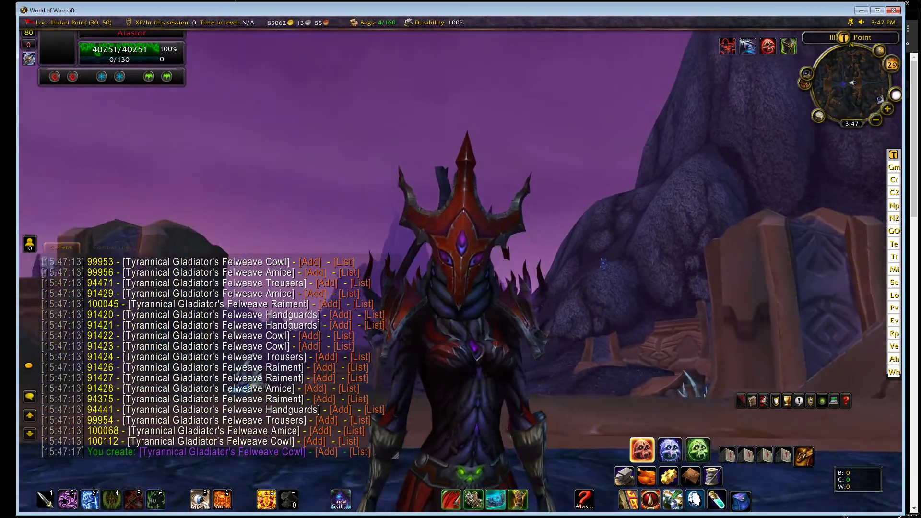
{"action": "scroll", "coordinate": [436, 266], "scroll_direction": "down", "scroll_amount": 2}
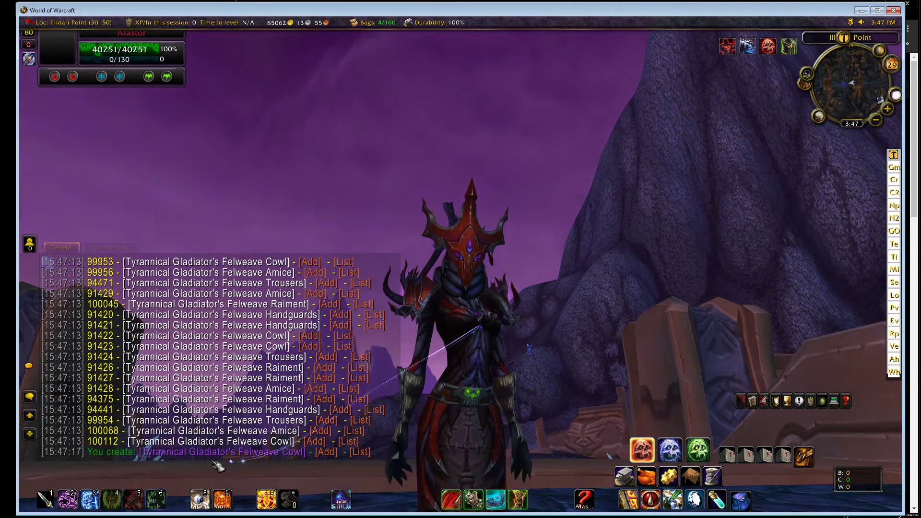
Step: Preview the Felweave Trousers 99954 and Handguards 94441 in the dressing room and add the handguards
{"action": "left_click", "coordinate": [293, 430]}
{"action": "left_click", "coordinate": [293, 423], "text": "ctrl"}
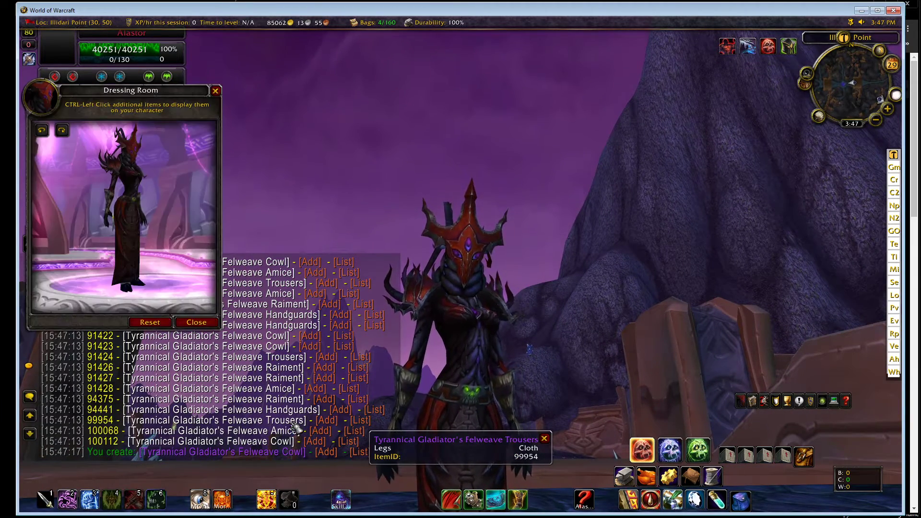
{"action": "left_click", "coordinate": [290, 410]}
{"action": "left_click", "coordinate": [340, 409]}
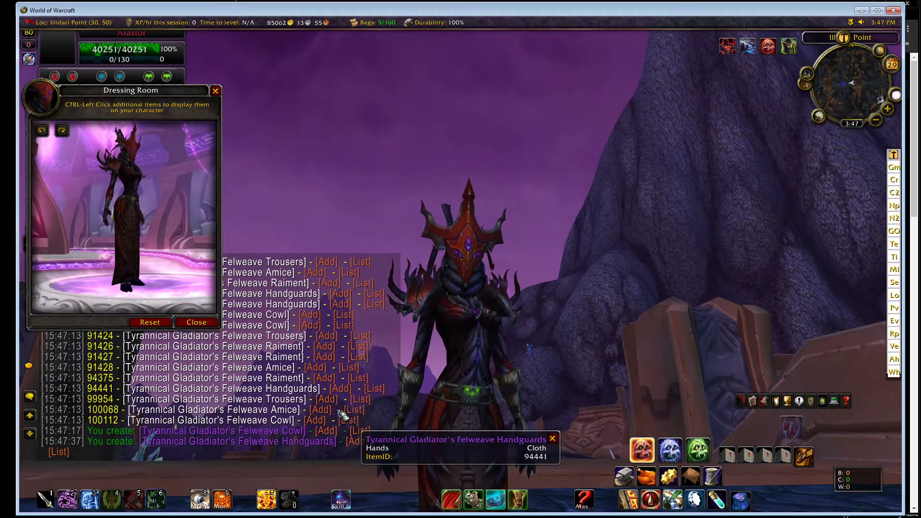
Step: Equip the Tyrannical Gladiator's Felweave Handguards from the bags and inspect the outfit on the character
{"action": "key", "text": "b"}
{"action": "key", "text": "Escape"}
{"action": "left_click_drag", "start_coordinate": [556, 281], "coordinate": [710, 278]}
{"action": "left_click_drag", "start_coordinate": [487, 328], "coordinate": [413, 331]}
{"action": "left_click", "coordinate": [278, 327]}
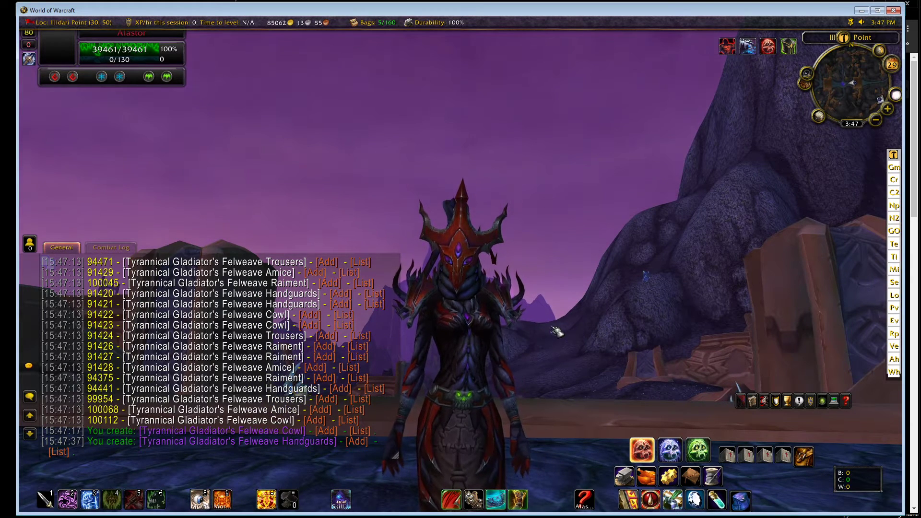